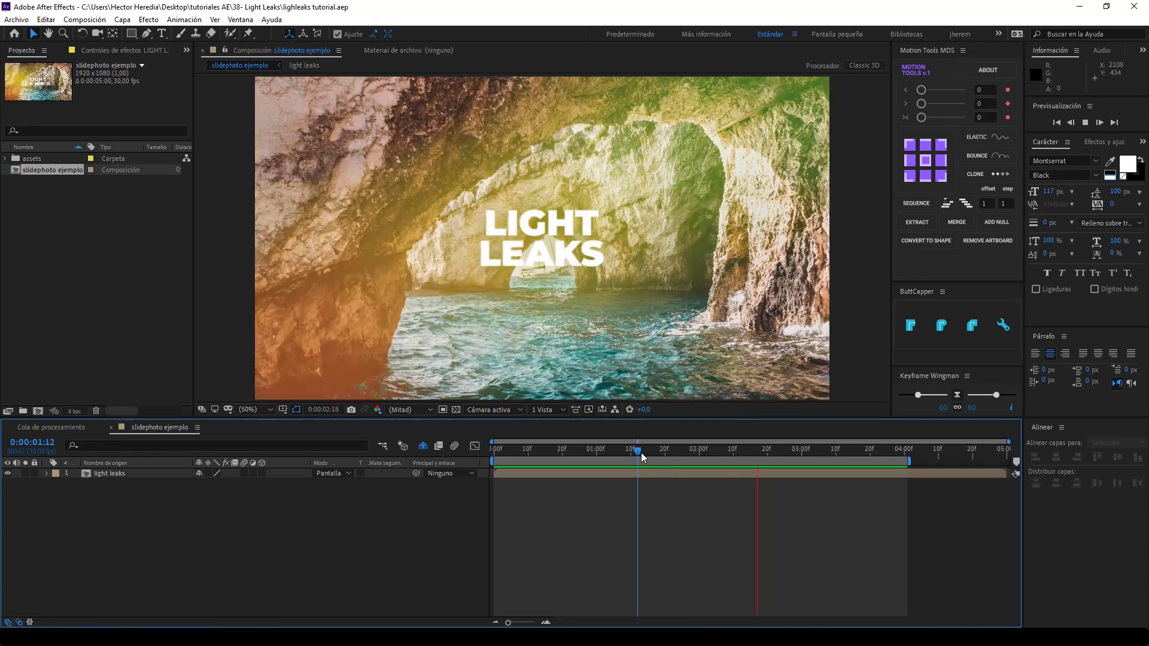
Create a 1920×1080, 30 fps, 5-second composition named Halo de Luz with black background
{"action": "mouse_move", "coordinate": [642, 457]}
{"action": "left_mouse_down"}
{"action": "mouse_move", "coordinate": [569, 472]}
{"action": "mouse_move", "coordinate": [723, 479]}
{"action": "left_mouse_up"}
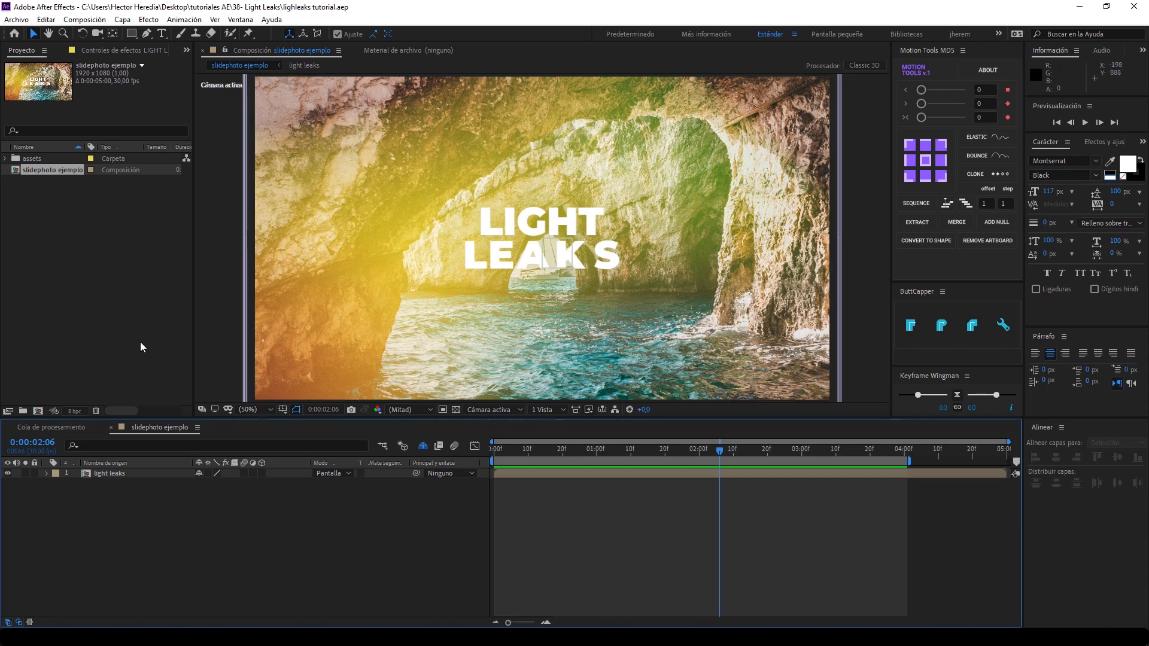
{"action": "left_click", "coordinate": [125, 347]}
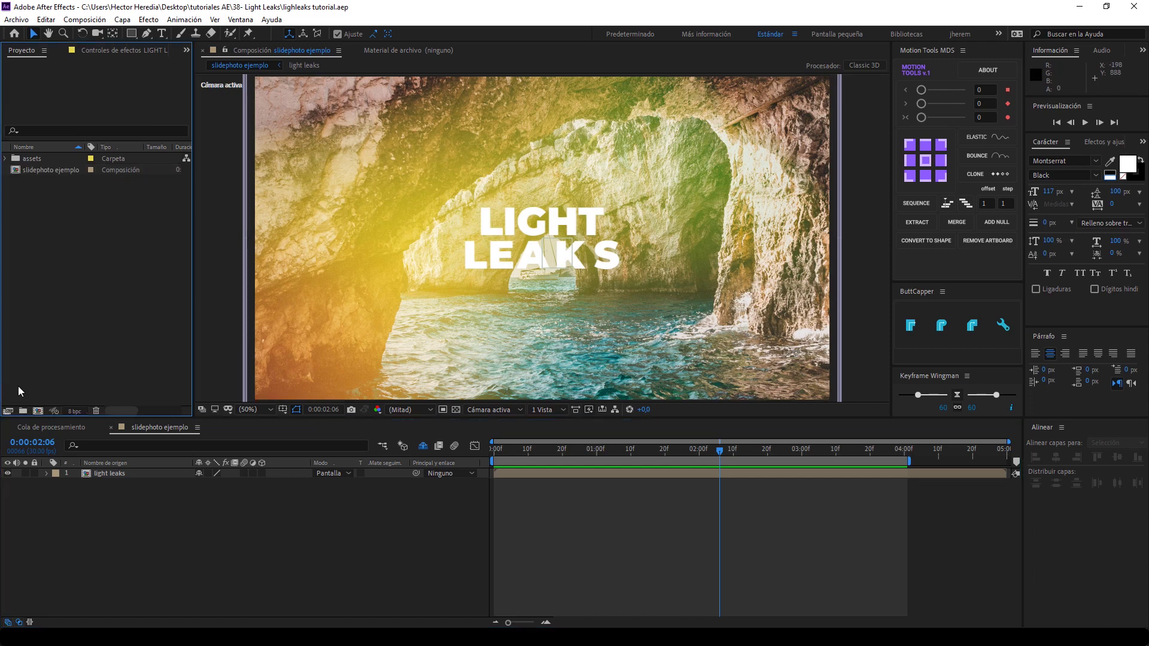
{"action": "left_click", "coordinate": [38, 412]}
{"action": "type", "text": "Halo de Luz"}
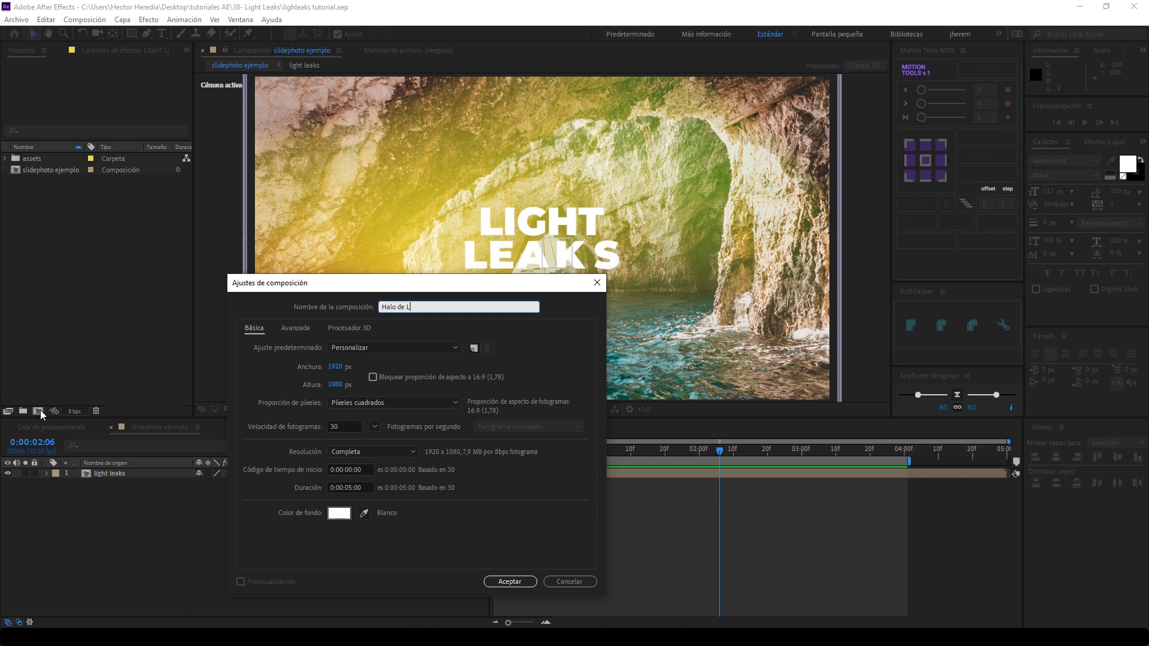
{"action": "left_click", "coordinate": [339, 513]}
{"action": "left_click_drag", "start_coordinate": [209, 398], "coordinate": [96, 487]}
{"action": "left_click", "coordinate": [433, 287]}
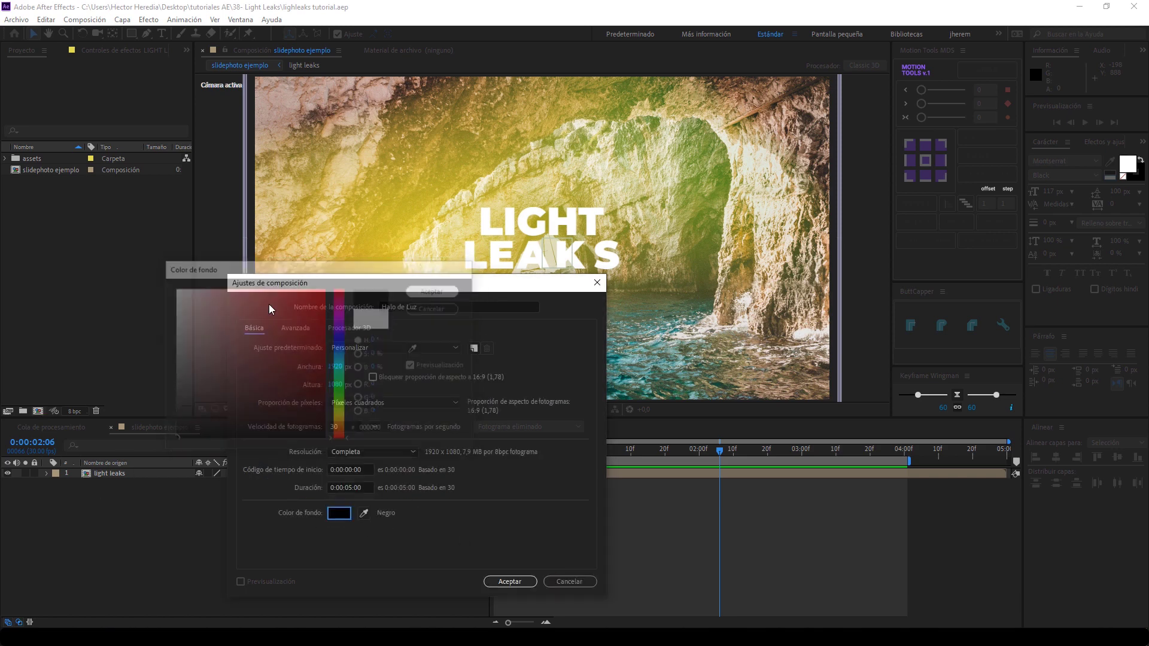
{"action": "left_click", "coordinate": [522, 580]}
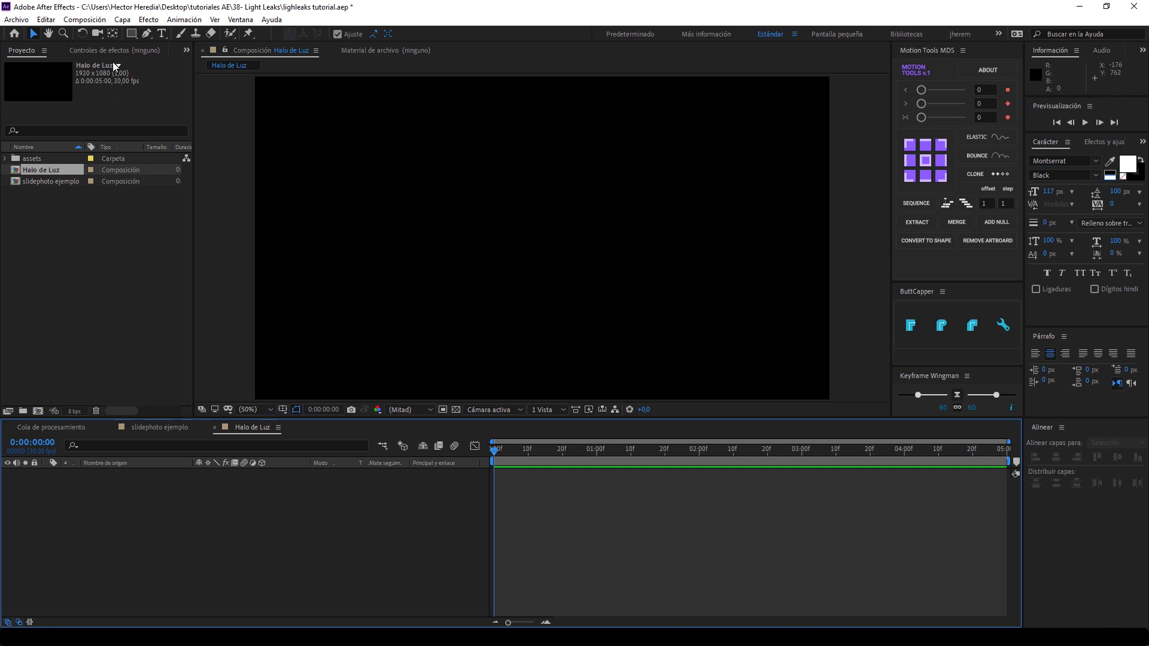
{"action": "left_click", "coordinate": [122, 19]}
Add a white full-frame 1920×1080 solid layer named luz
{"action": "mouse_move", "coordinate": [144, 34]}
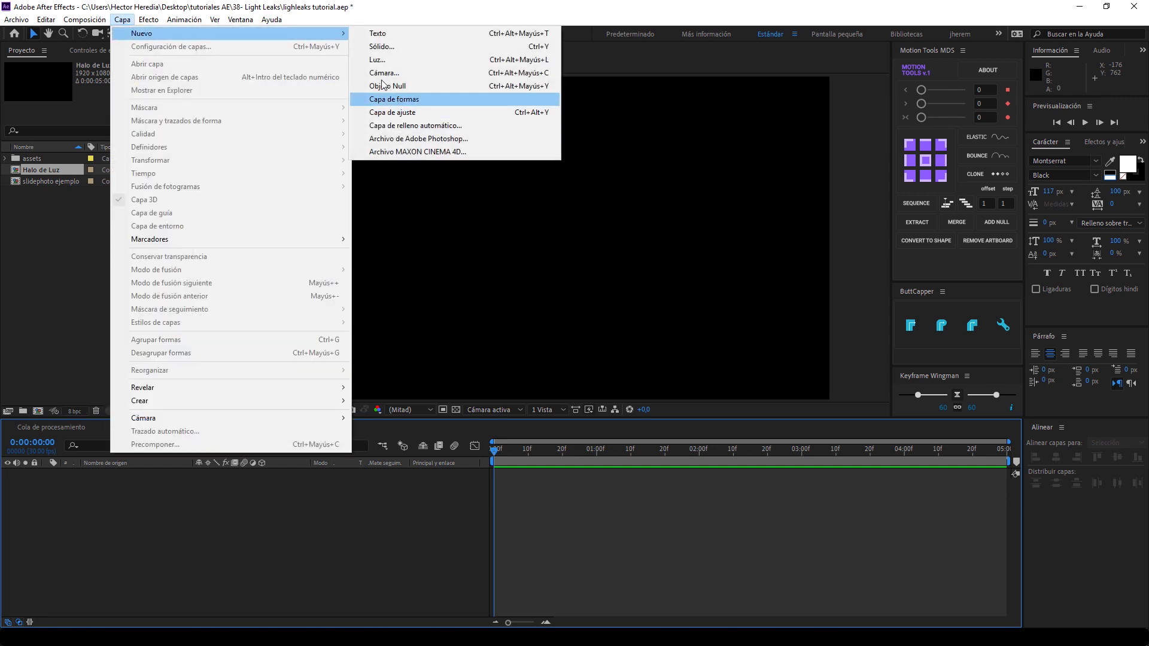
{"action": "left_click", "coordinate": [381, 47]}
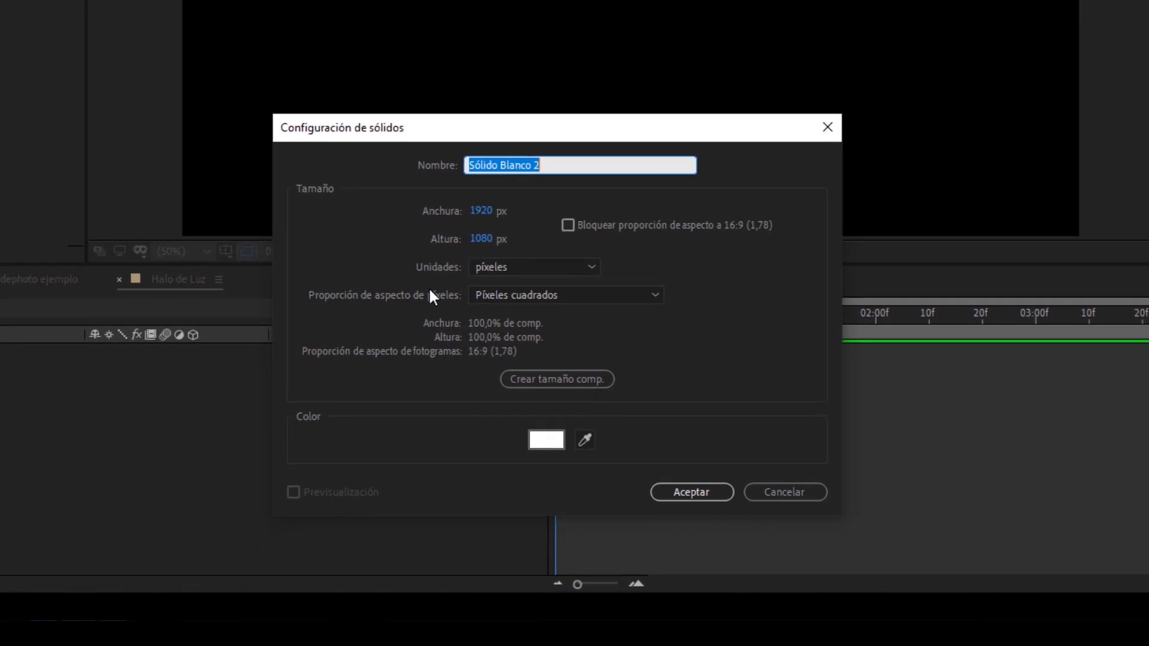
{"action": "type", "text": "luz"}
{"action": "key", "text": "Return"}
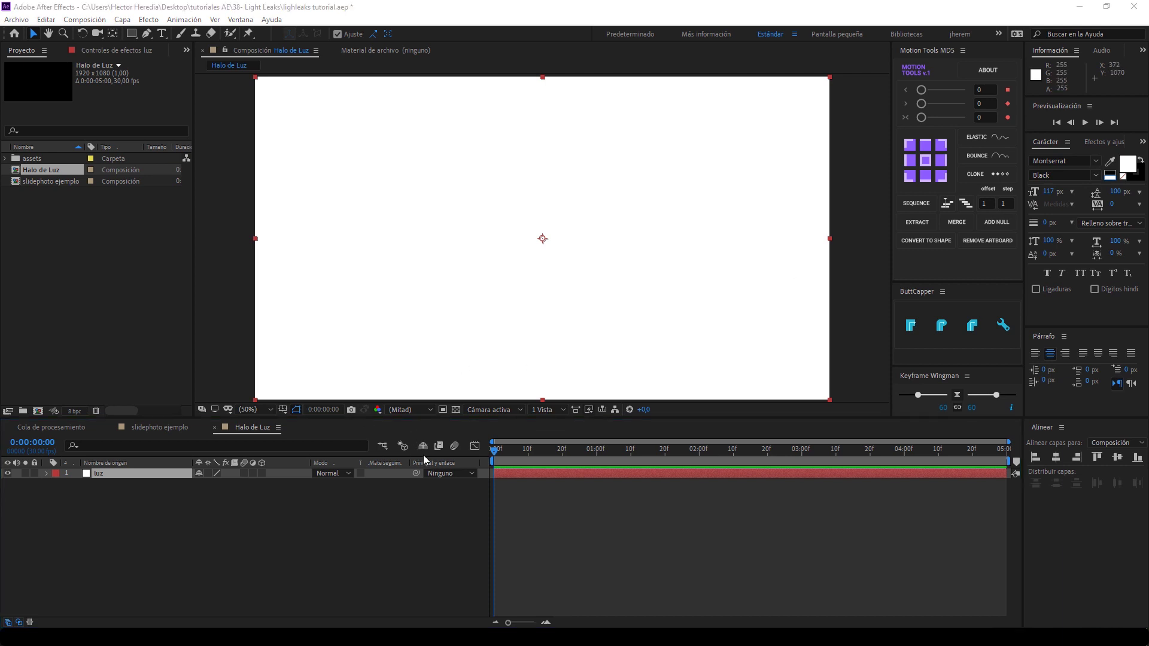
{"action": "left_click", "coordinate": [485, 463]}
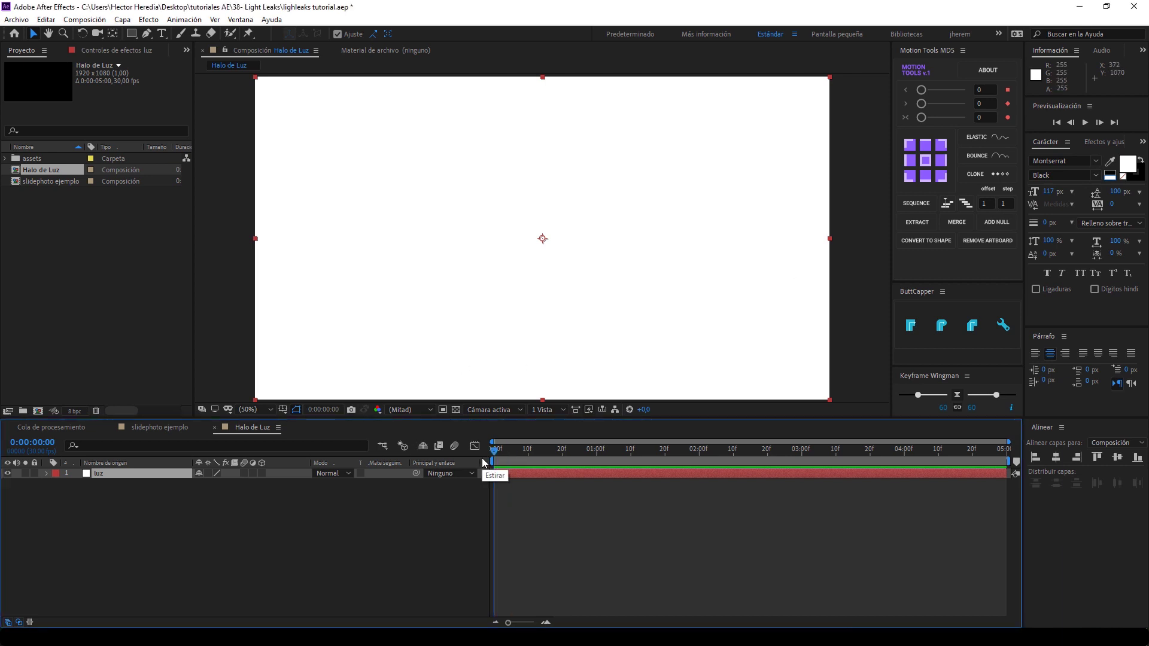
{"action": "key", "text": "ctrl+space"}
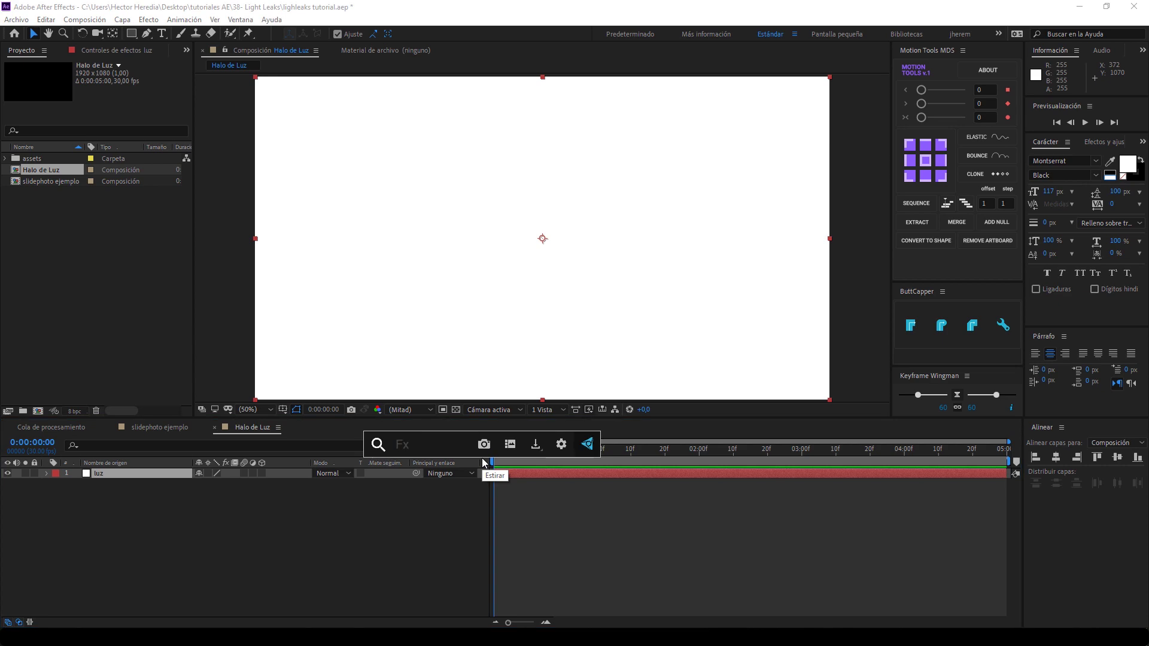
Apply Ruido fractal to luz and switch its noise type to Polinomio
{"action": "type", "text": "ruido"}
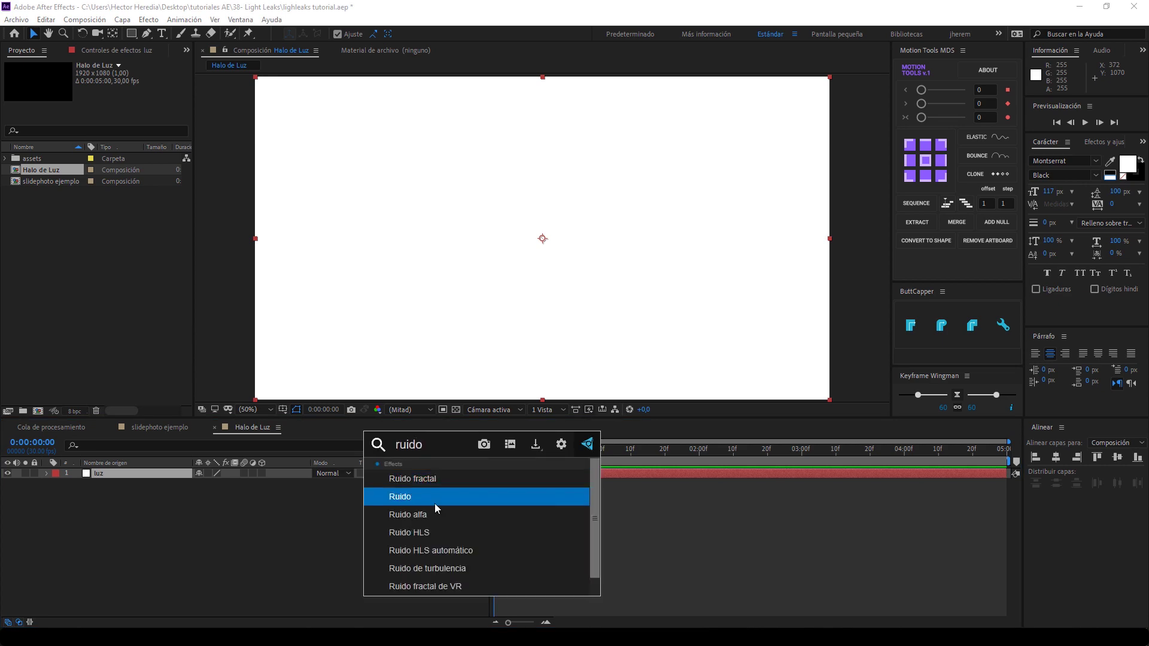
{"action": "left_click", "coordinate": [433, 479]}
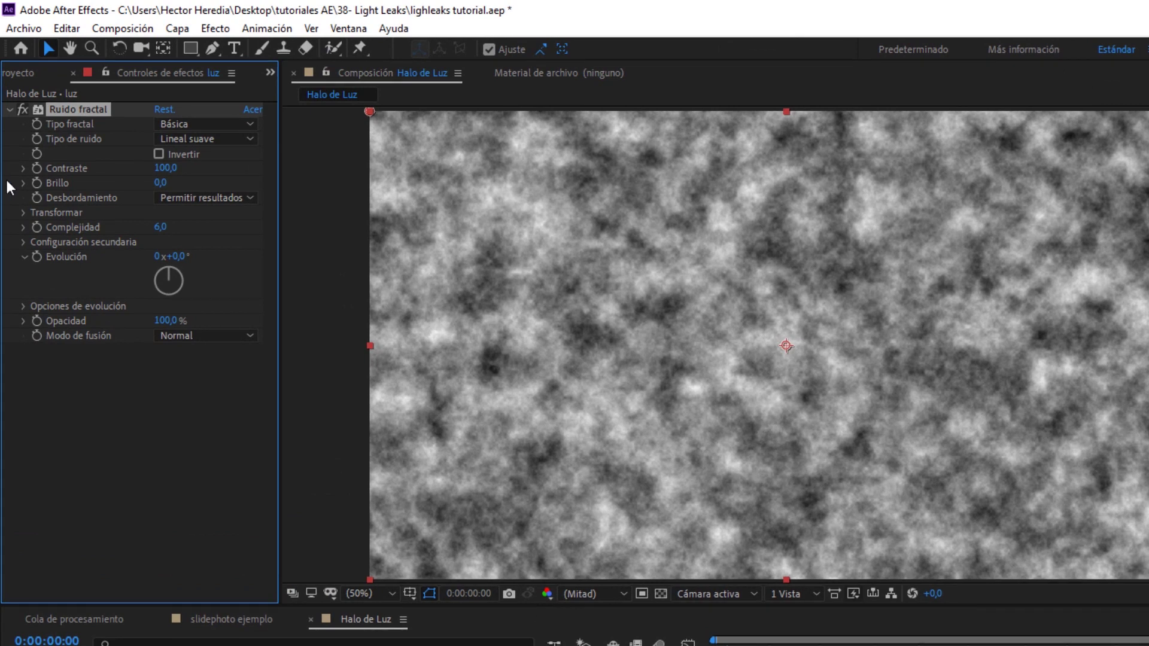
{"action": "left_click", "coordinate": [180, 141]}
{"action": "left_click", "coordinate": [203, 214]}
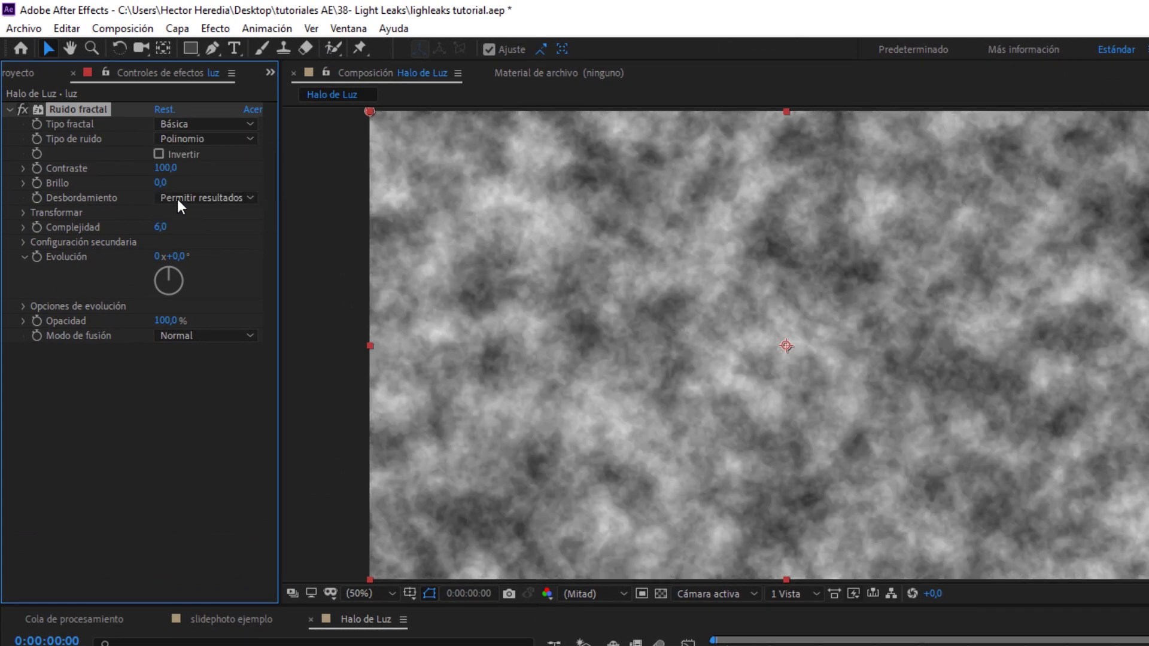
Adjust the noise Contraste, set Brillo to -80 and Complejidad to 1
{"action": "left_click", "coordinate": [162, 170]}
{"action": "type", "text": "250"}
{"action": "key", "text": "Return"}
{"action": "left_click", "coordinate": [160, 183]}
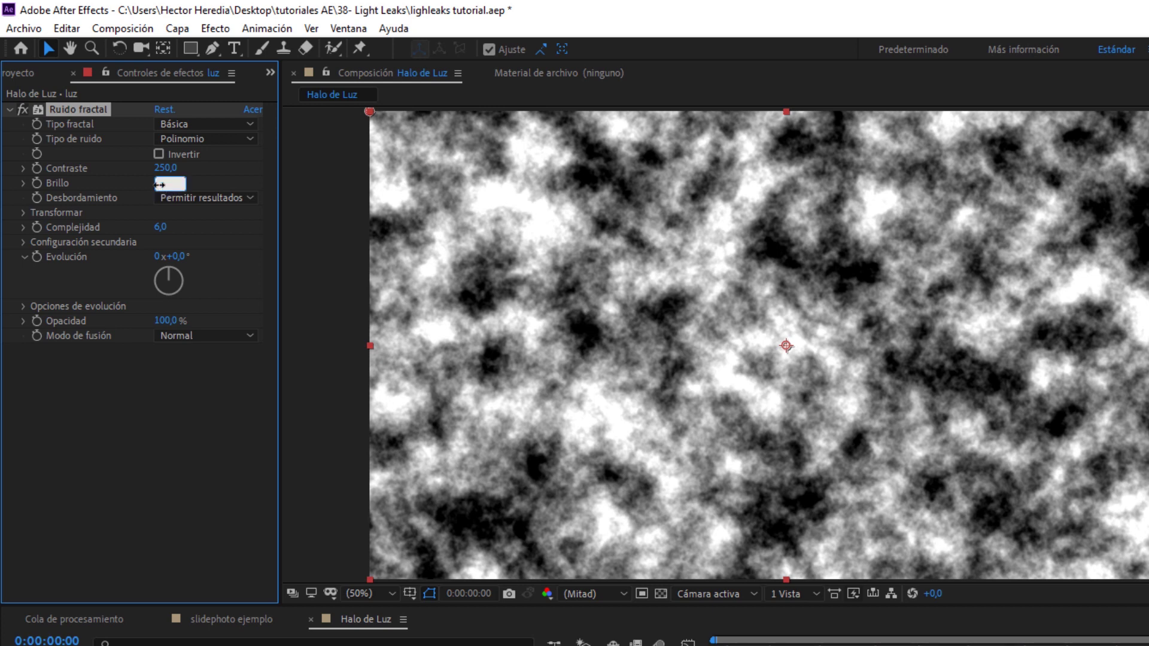
{"action": "type", "text": "-20"}
{"action": "key", "text": "Return"}
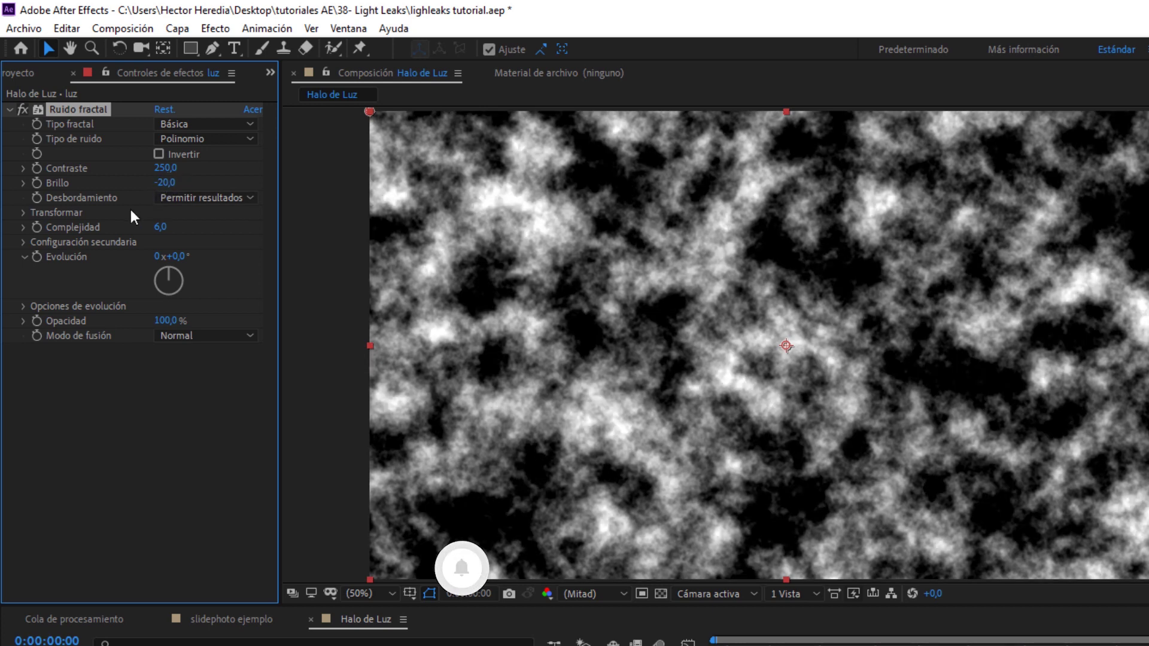
{"action": "left_click", "coordinate": [161, 227]}
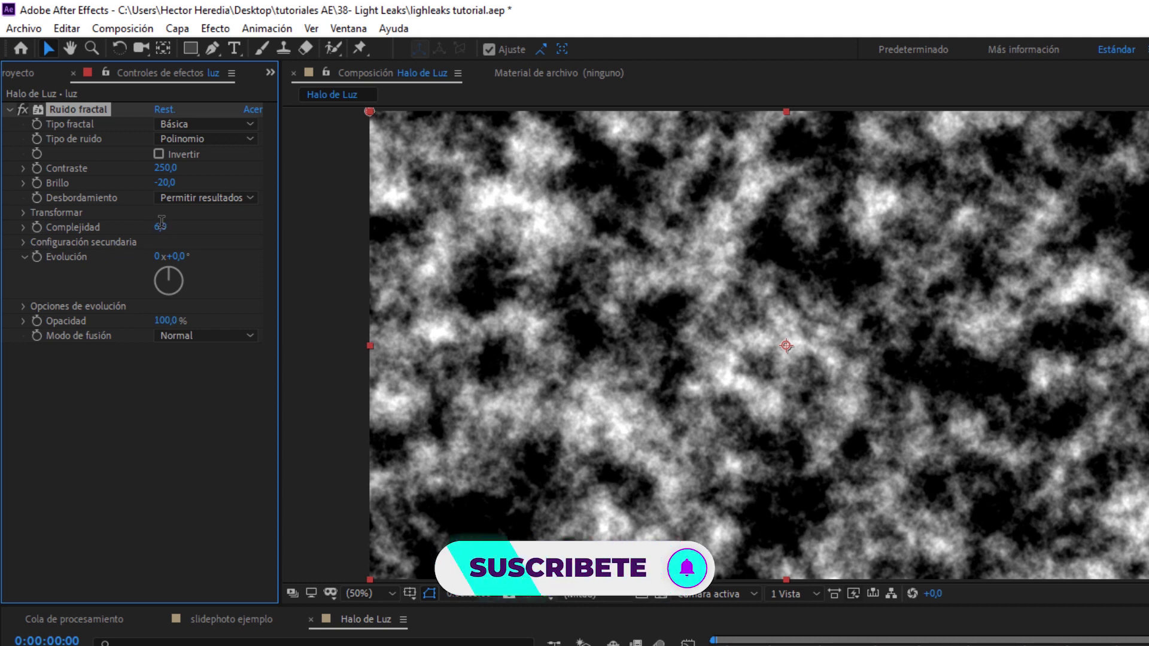
{"action": "type", "text": "1"}
{"action": "key", "text": "Return"}
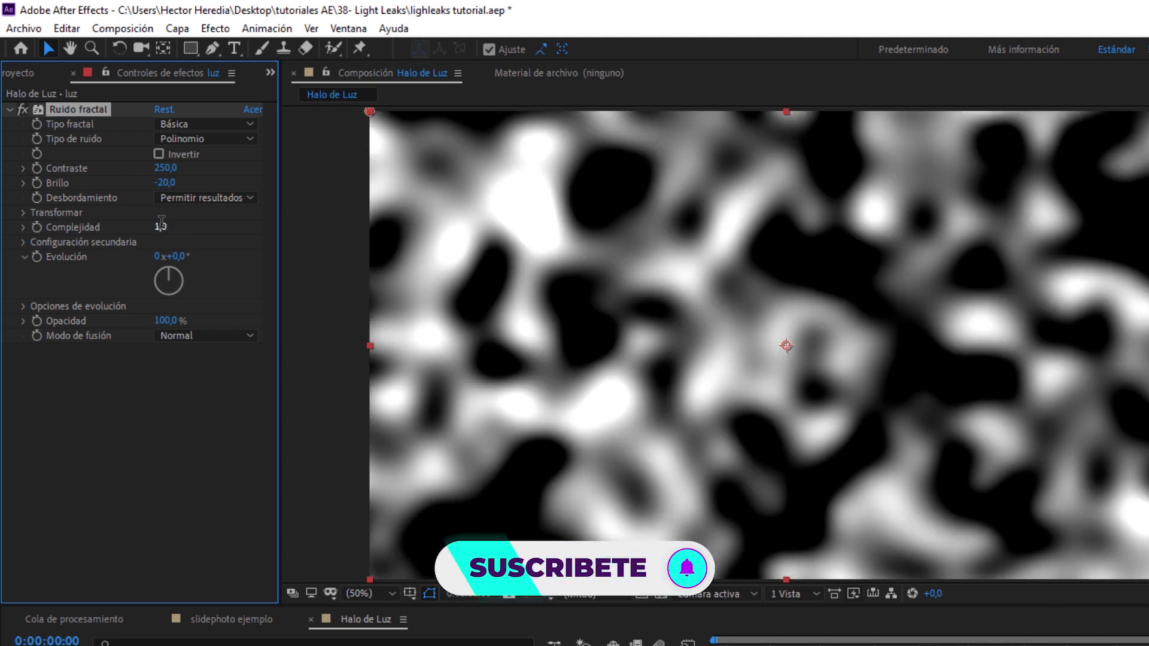
Set the noise Transformar Escala to 800 and raise Contraste to 269
{"action": "left_click", "coordinate": [23, 214]}
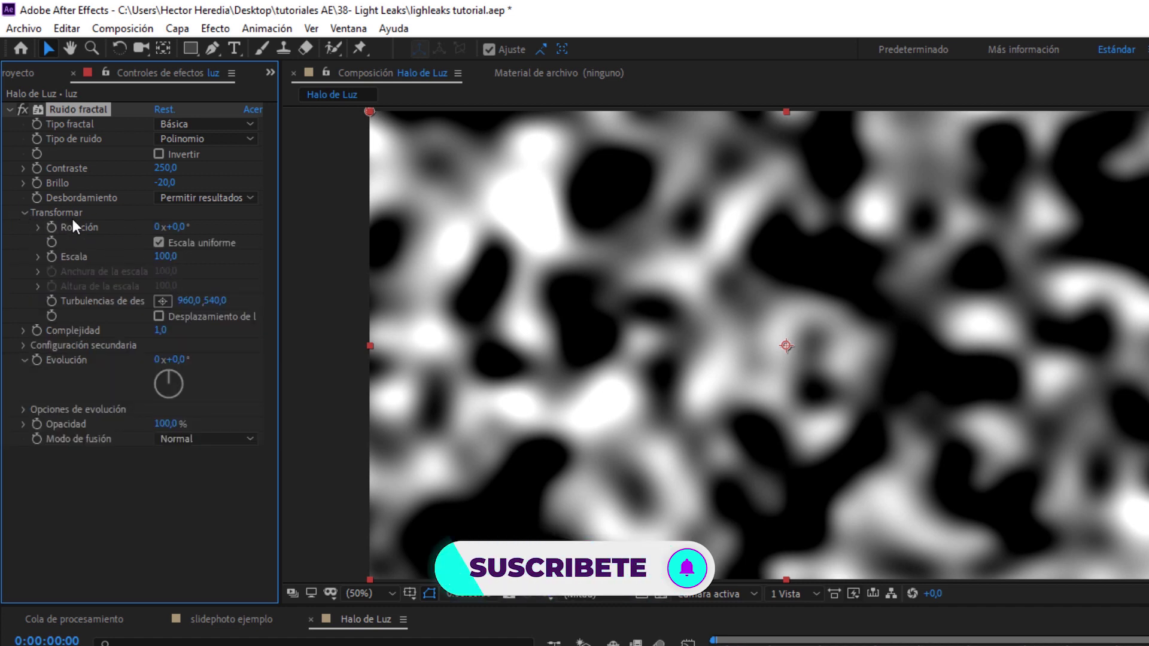
{"action": "left_click", "coordinate": [166, 257]}
{"action": "type", "text": "800"}
{"action": "key", "text": "Return"}
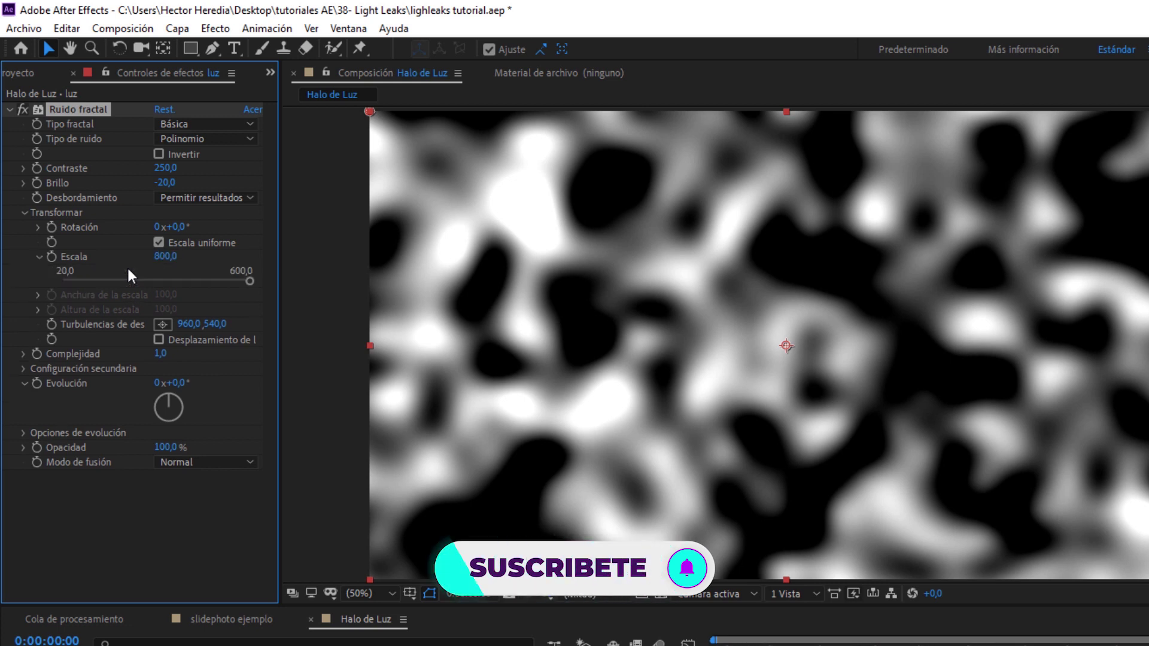
{"action": "left_click", "coordinate": [165, 256]}
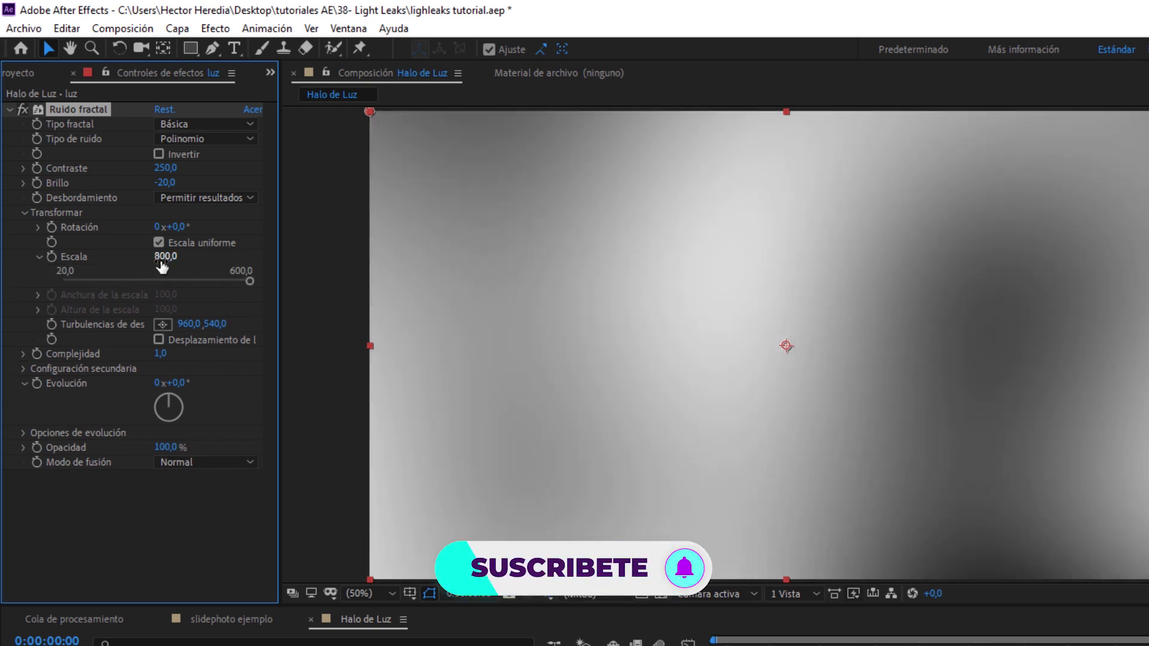
{"action": "mouse_move", "coordinate": [165, 168]}
{"action": "left_mouse_down"}
{"action": "mouse_move", "coordinate": [193, 181]}
{"action": "mouse_move", "coordinate": [120, 199]}
{"action": "left_mouse_up"}
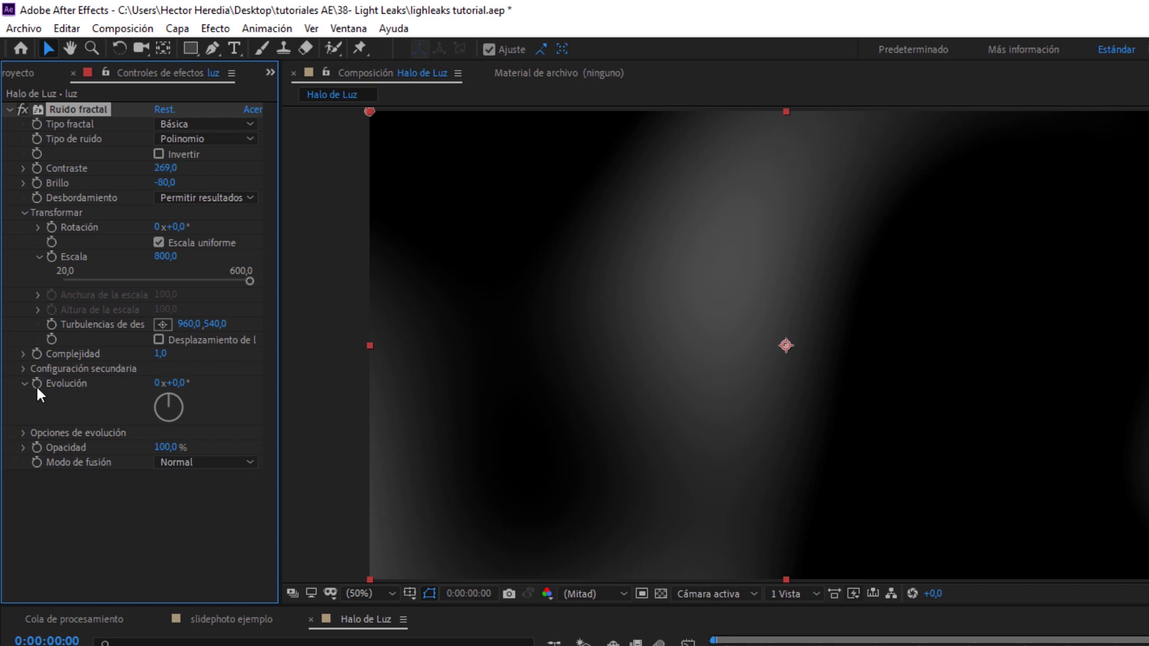
{"action": "key", "text": "alt+c"}
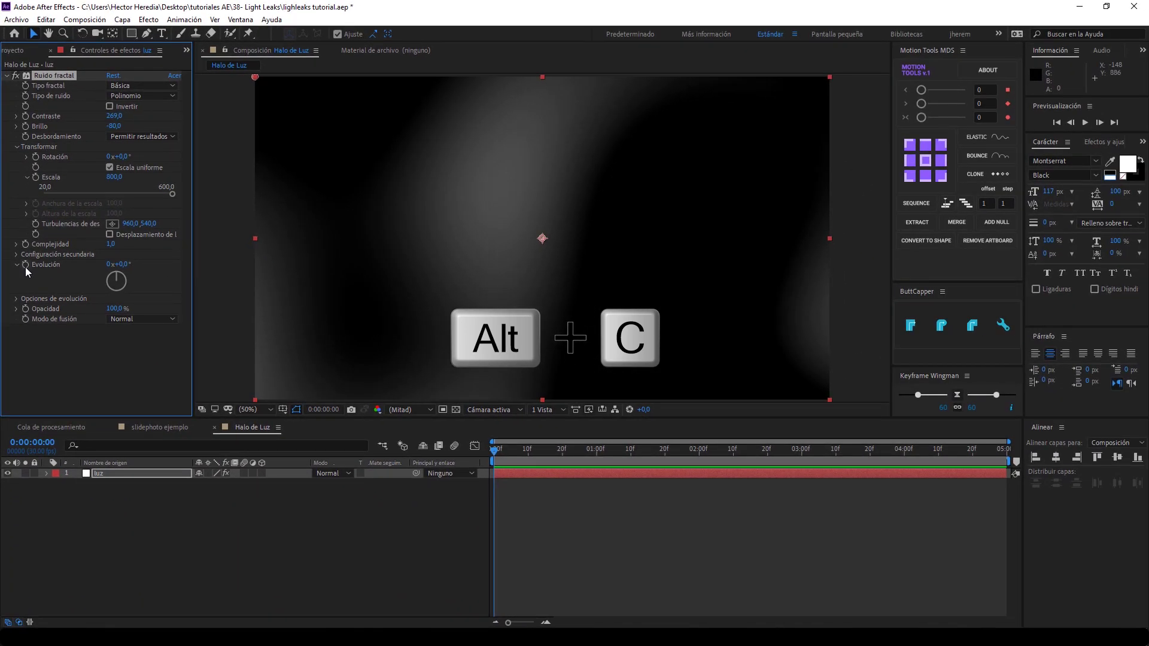
Drive Evolución with the expression time*300 and preview the drifting glow
{"action": "left_click", "coordinate": [25, 267], "text": "alt"}
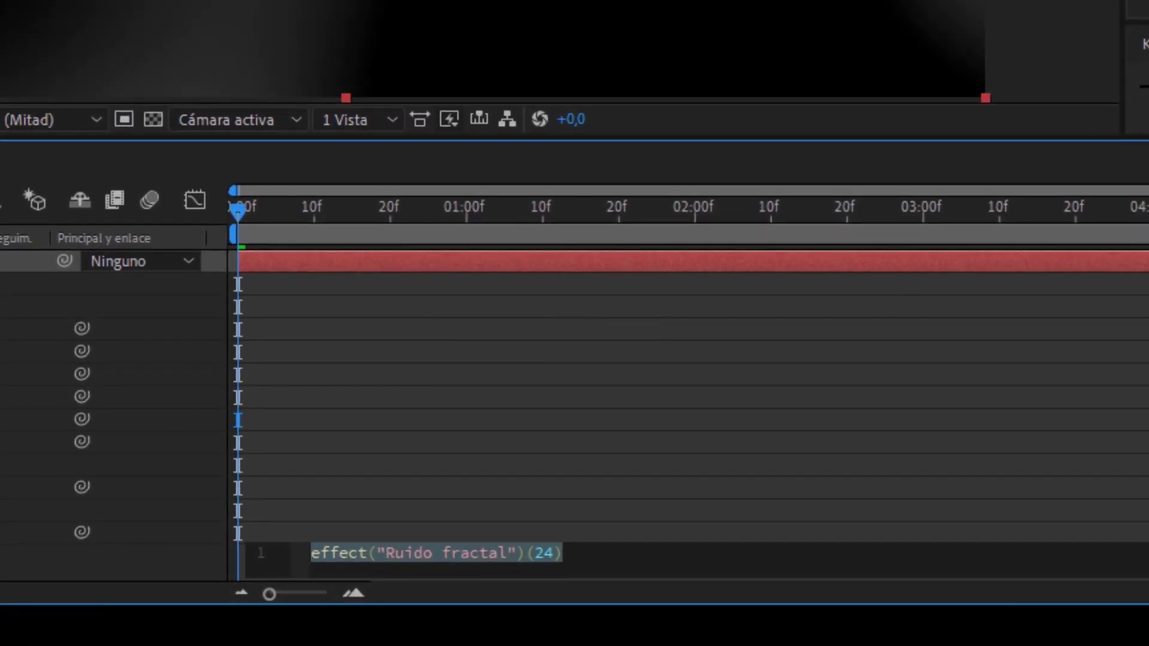
{"action": "type", "text": "time"}
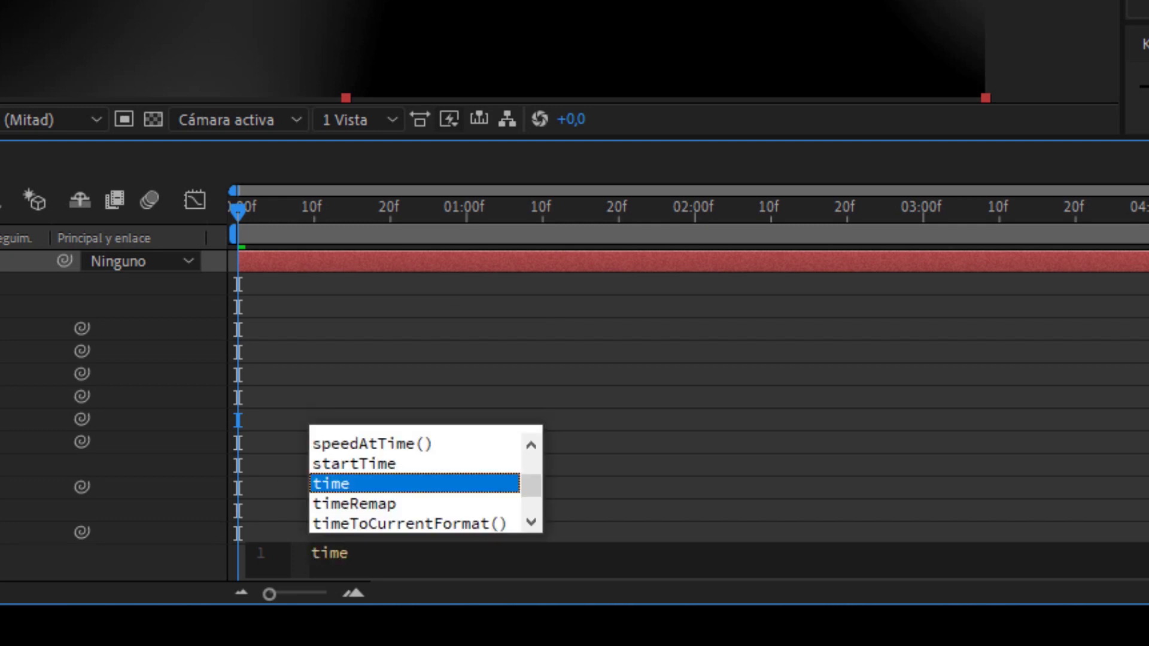
{"action": "type", "text": "*300"}
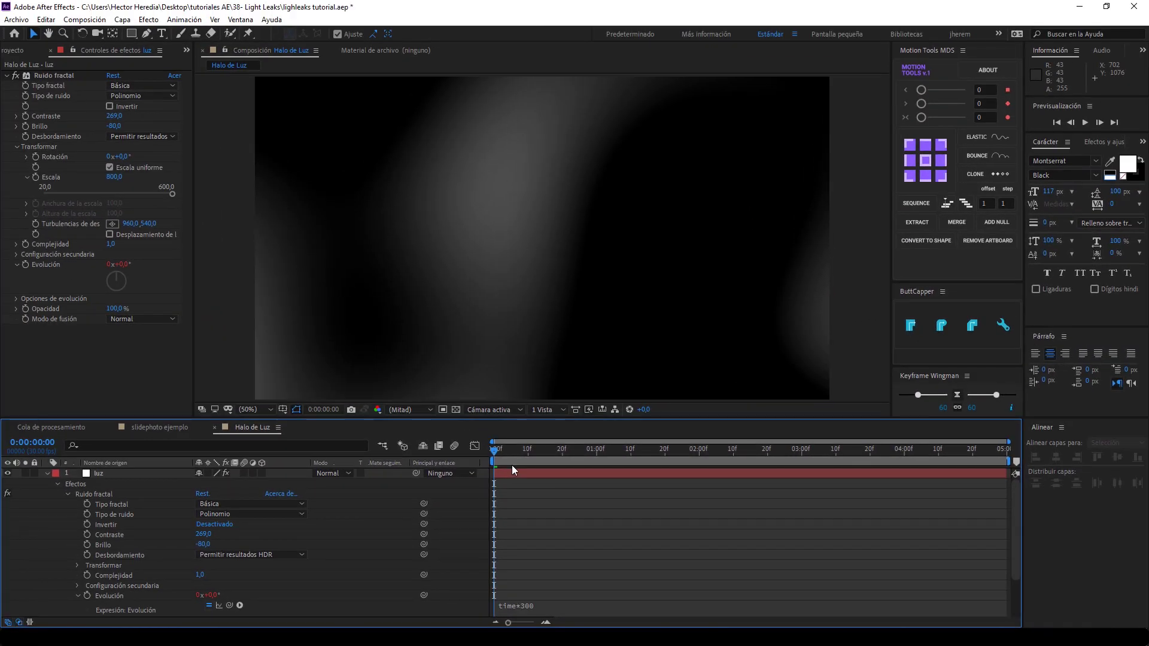
{"action": "left_click", "coordinate": [575, 569]}
{"action": "key", "text": "space"}
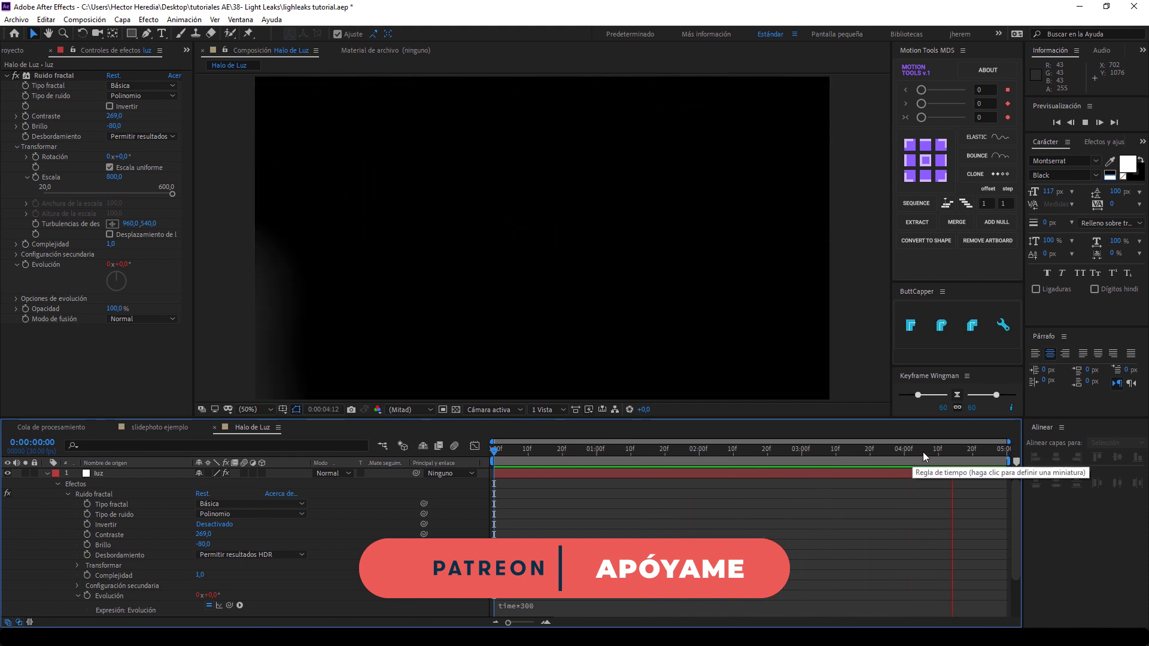
{"action": "key", "text": "space"}
{"action": "key", "text": "space"}
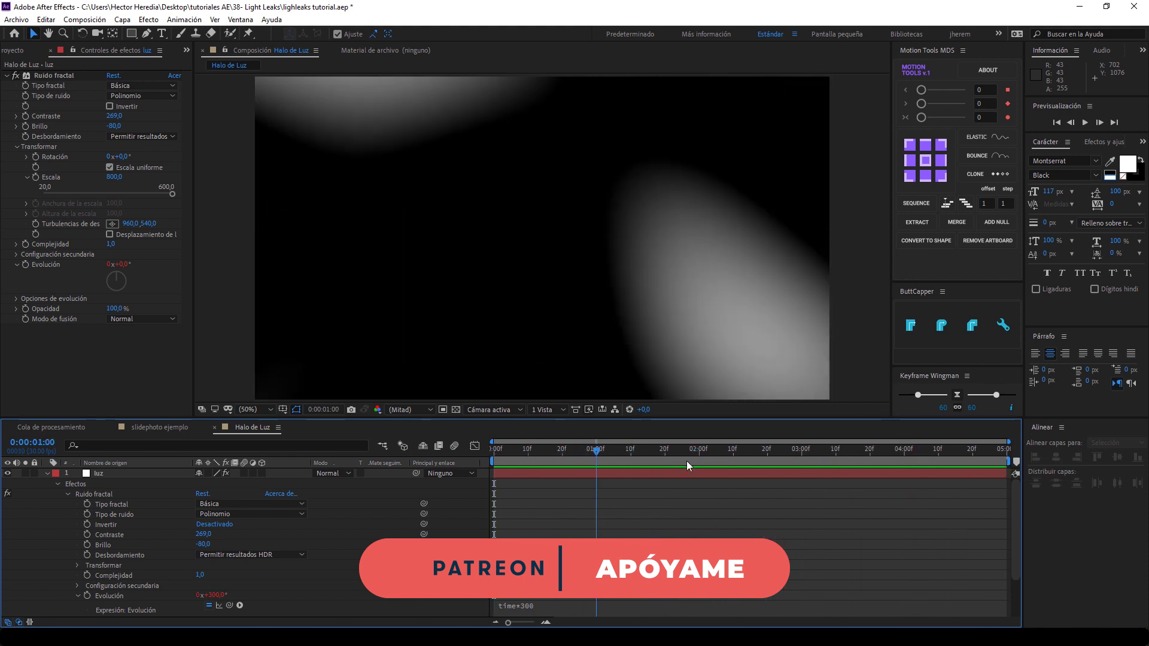
{"action": "key", "text": "space"}
{"action": "mouse_move", "coordinate": [715, 469]}
{"action": "left_mouse_down"}
{"action": "mouse_move", "coordinate": [746, 465]}
{"action": "mouse_move", "coordinate": [637, 480]}
{"action": "left_mouse_up"}
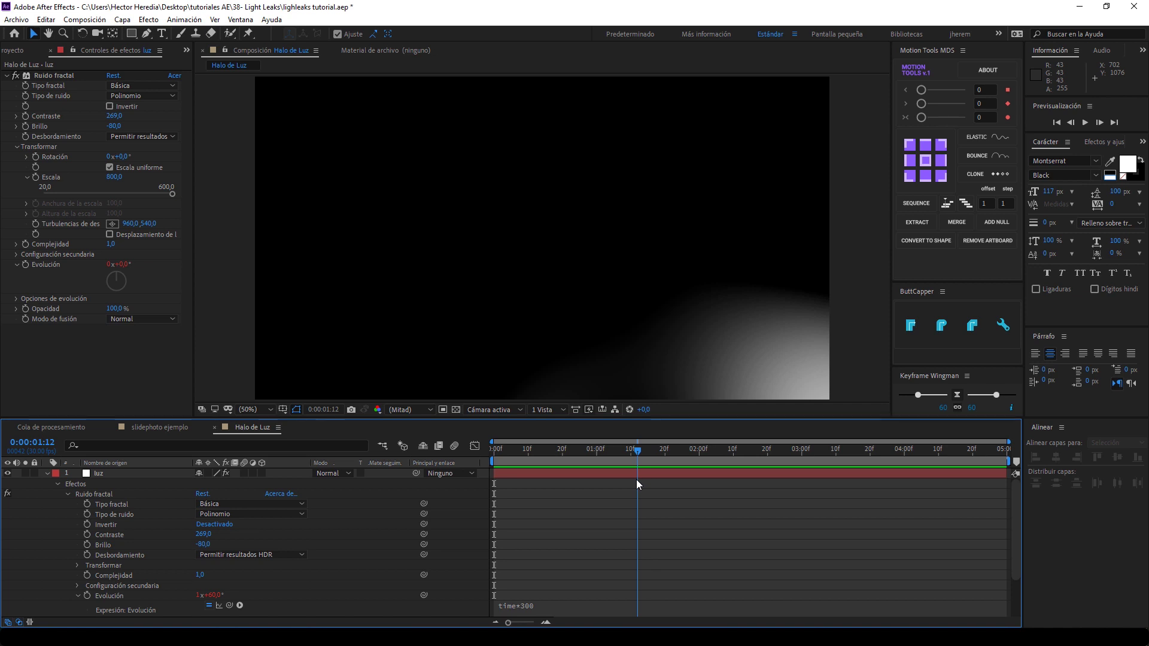
{"action": "left_click_drag", "start_coordinate": [637, 479], "coordinate": [656, 476]}
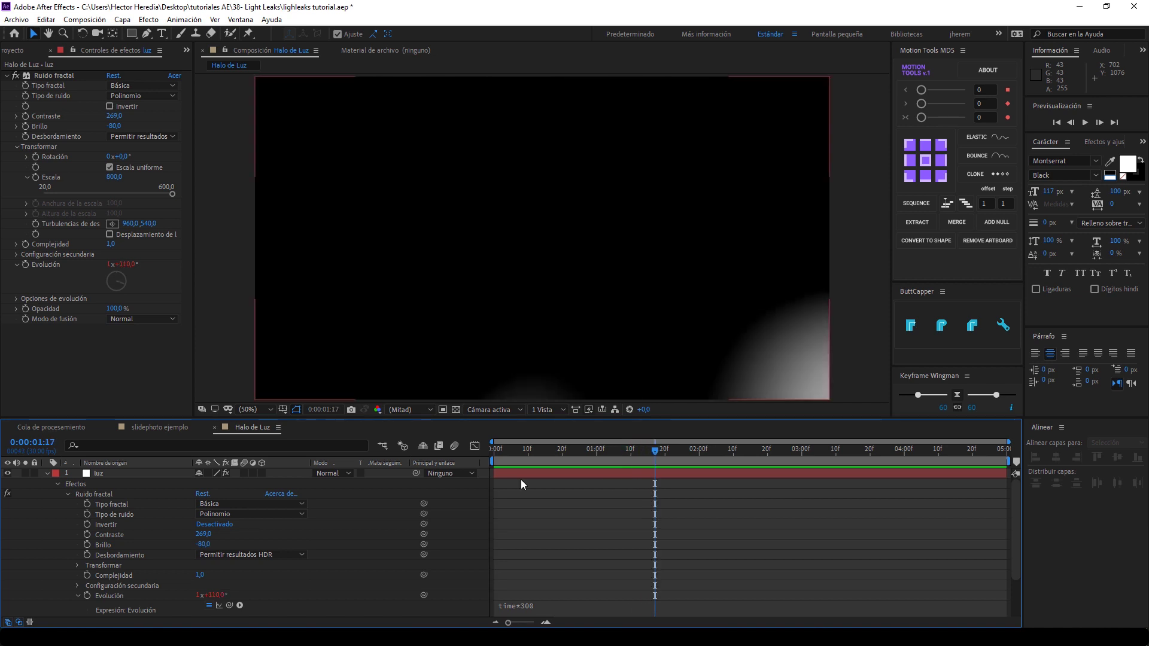
{"action": "left_click", "coordinate": [133, 472]}
Add Tinción to luz, mapping white to a cyan colour
{"action": "key", "text": "ctrl+space"}
{"action": "type", "text": "tin"}
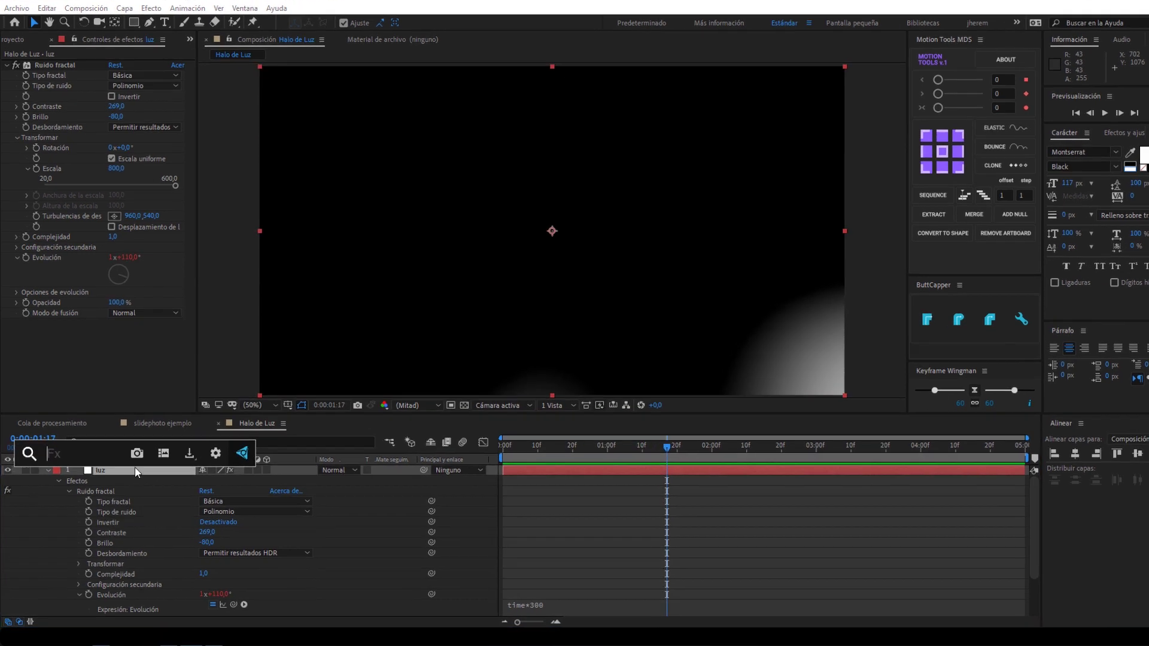
{"action": "type", "text": "c"}
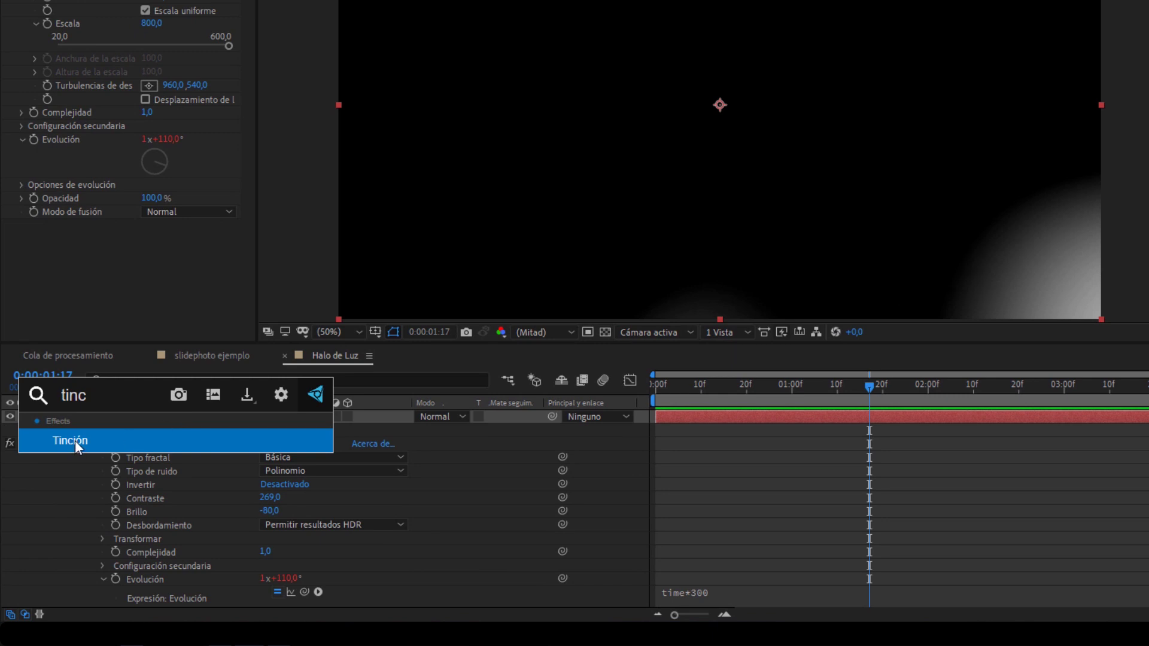
{"action": "left_click", "coordinate": [75, 441]}
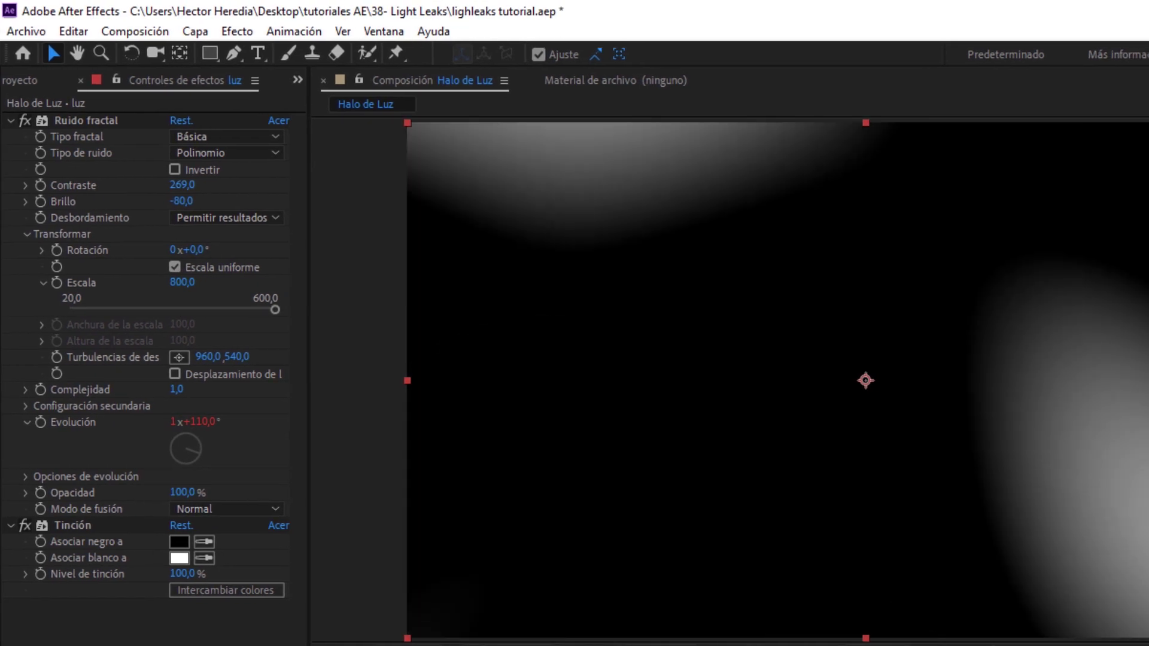
{"action": "left_click", "coordinate": [175, 559]}
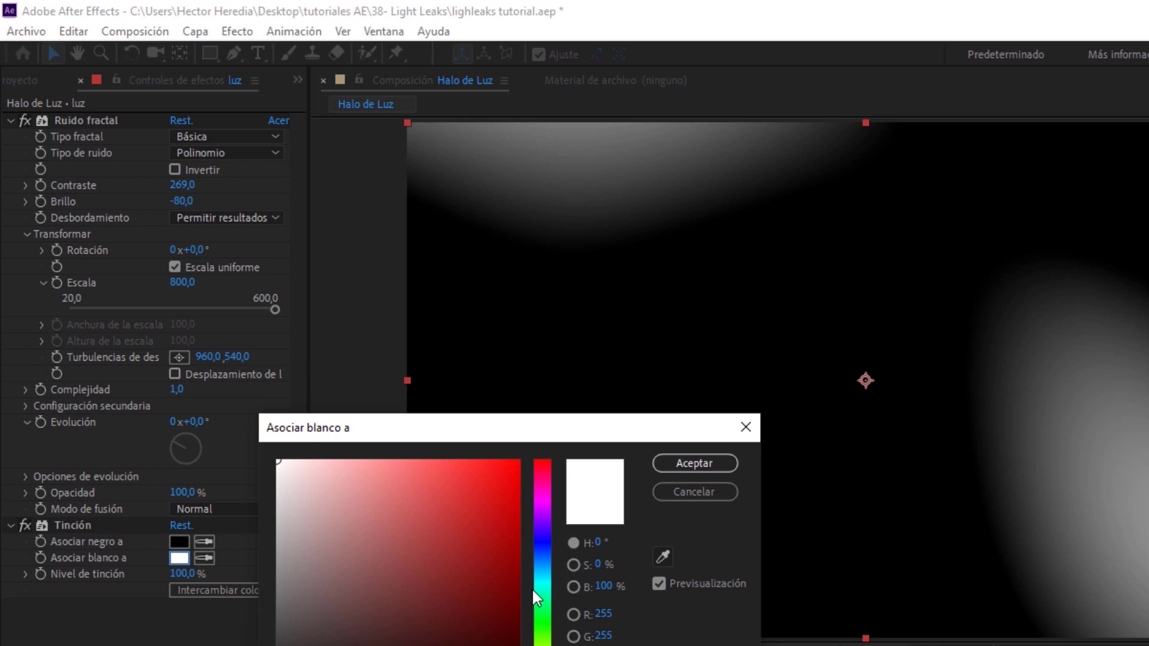
{"action": "left_click", "coordinate": [549, 591]}
{"action": "left_click_drag", "start_coordinate": [467, 551], "coordinate": [606, 442]}
{"action": "left_click", "coordinate": [695, 464]}
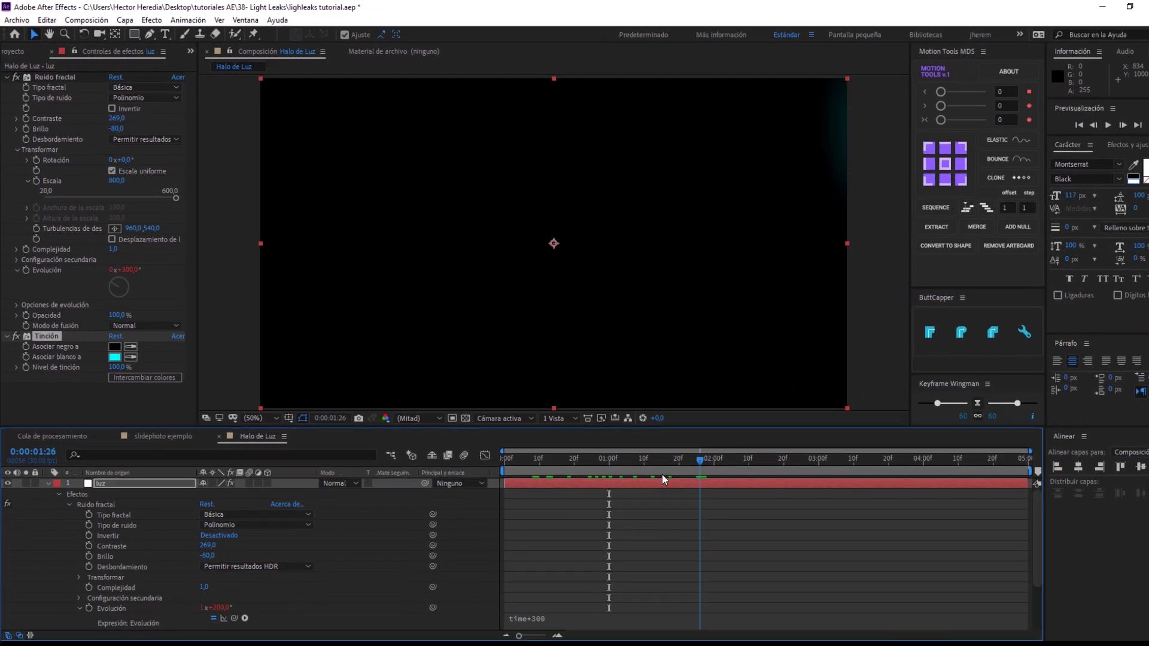
{"action": "left_click_drag", "start_coordinate": [662, 479], "coordinate": [622, 479]}
{"action": "key", "text": "ctrl+space"}
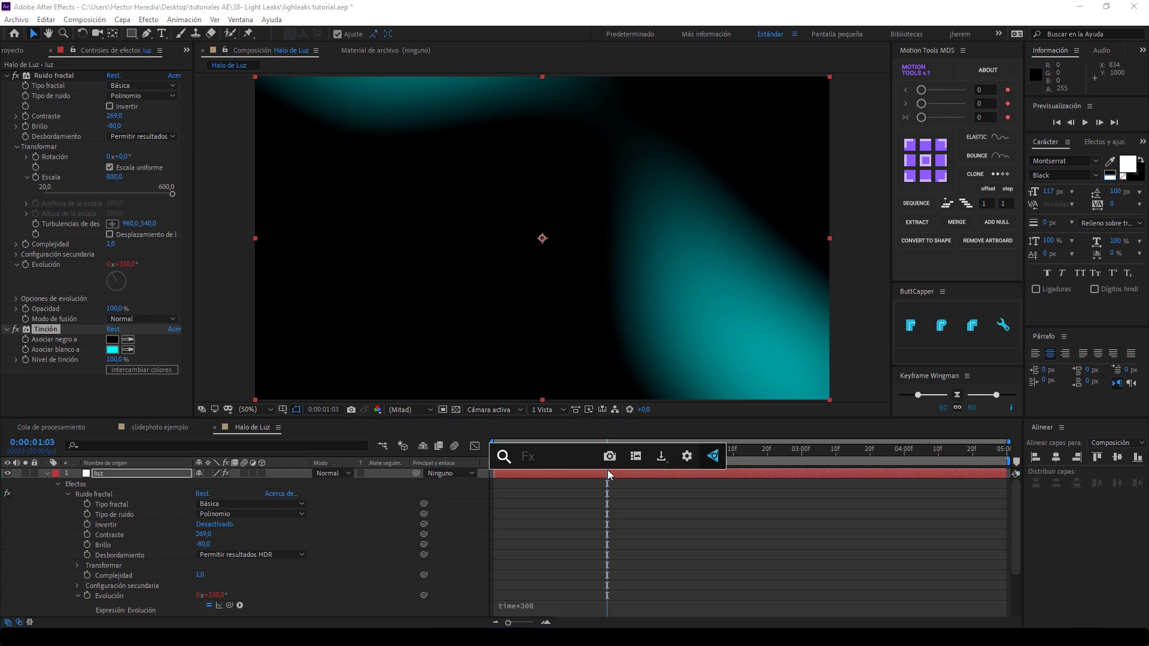
Add Exposición to luz with exposure 0,90 and gamma correction about 1,05
{"action": "type", "text": "exp"}
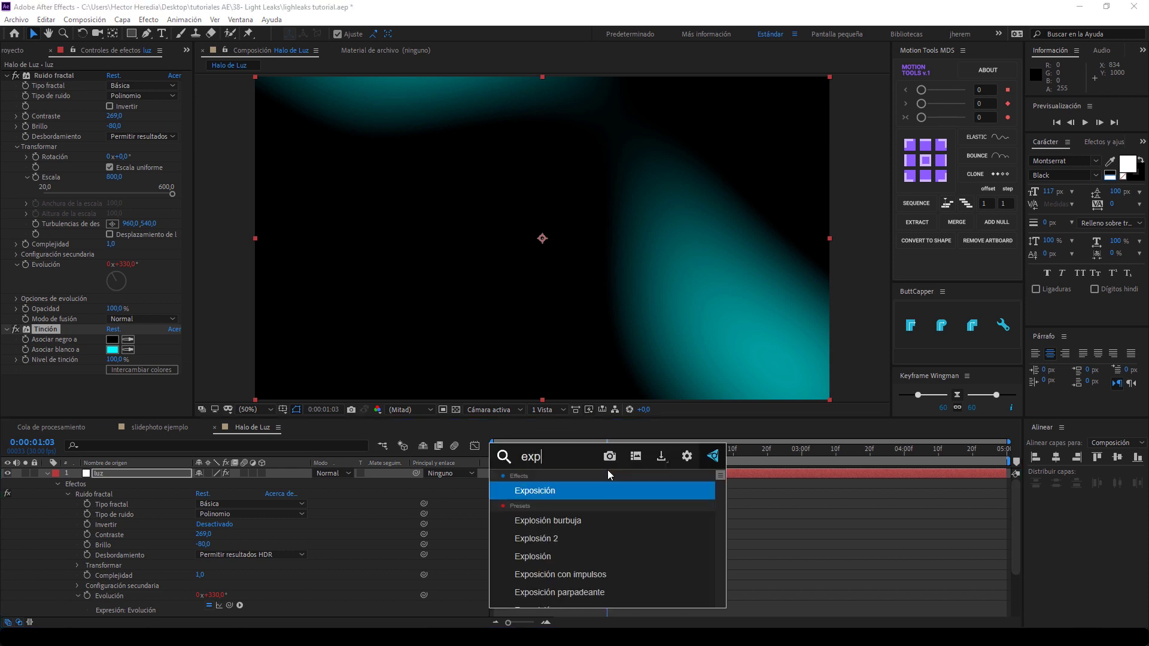
{"action": "key", "text": "Return"}
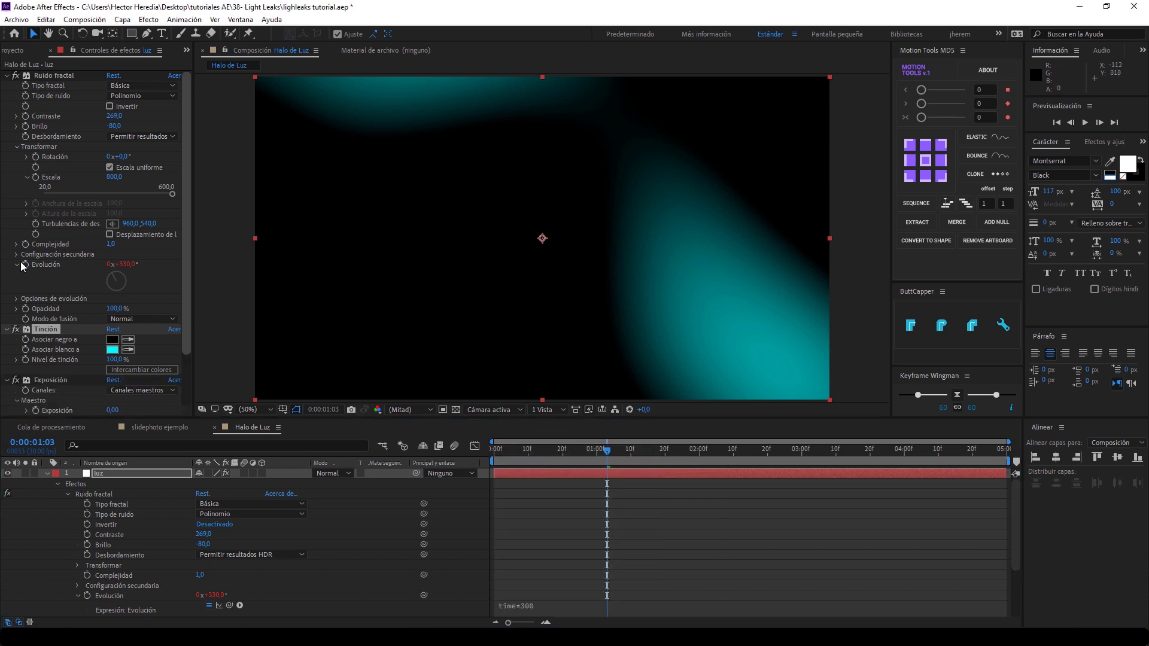
{"action": "scroll", "coordinate": [114, 353], "scroll_direction": "down", "scroll_amount": 3}
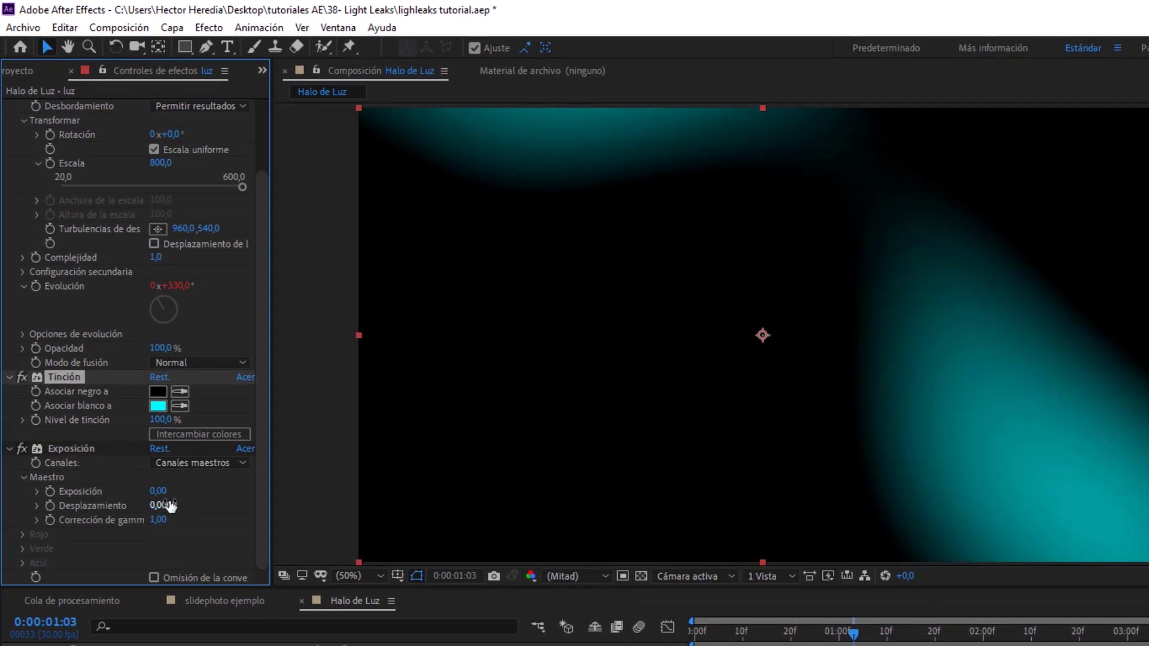
{"action": "left_click_drag", "start_coordinate": [159, 491], "coordinate": [239, 506]}
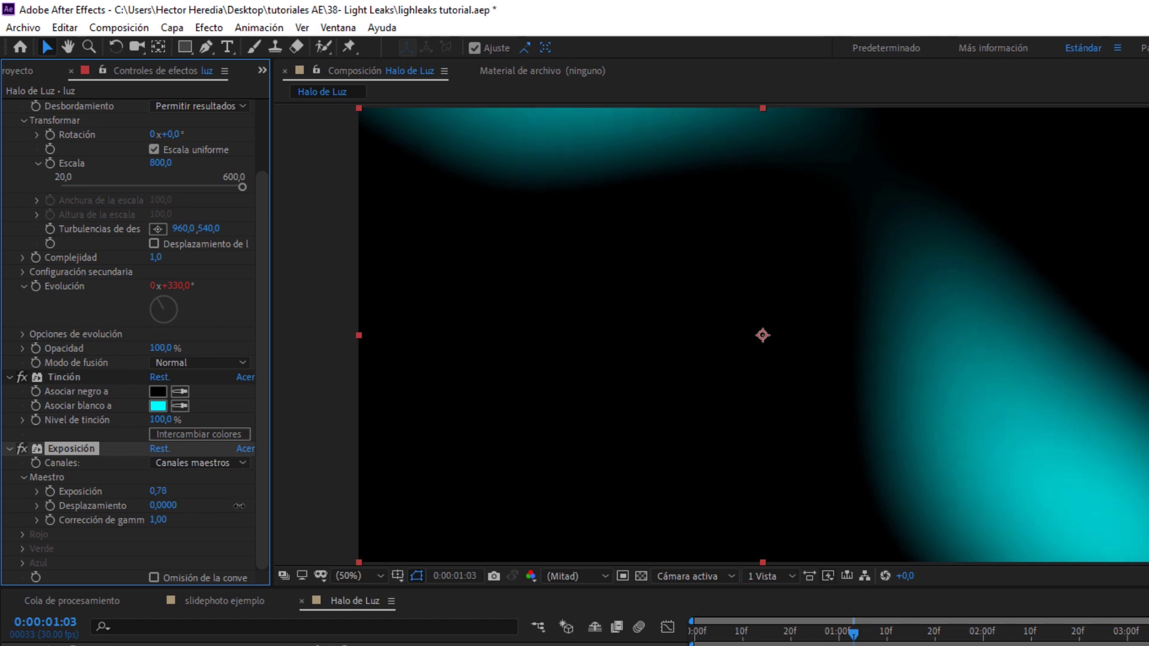
{"action": "left_click_drag", "start_coordinate": [260, 508], "coordinate": [242, 513]}
{"action": "left_click_drag", "start_coordinate": [158, 521], "coordinate": [178, 527]}
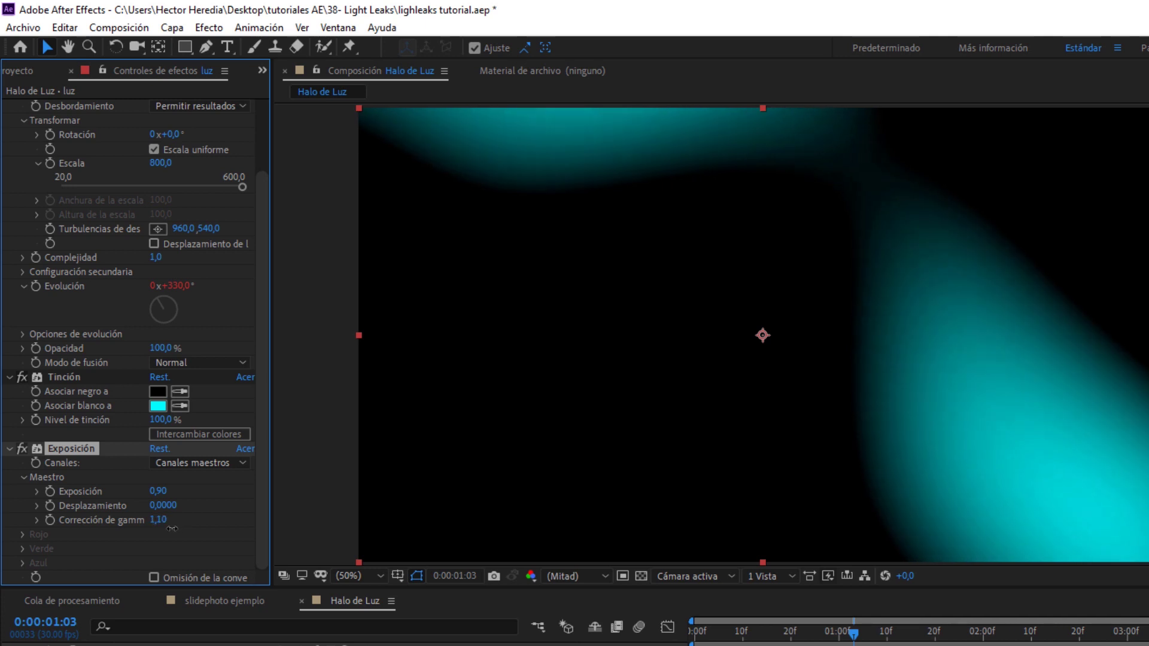
{"action": "left_click_drag", "start_coordinate": [854, 636], "coordinate": [1095, 635]}
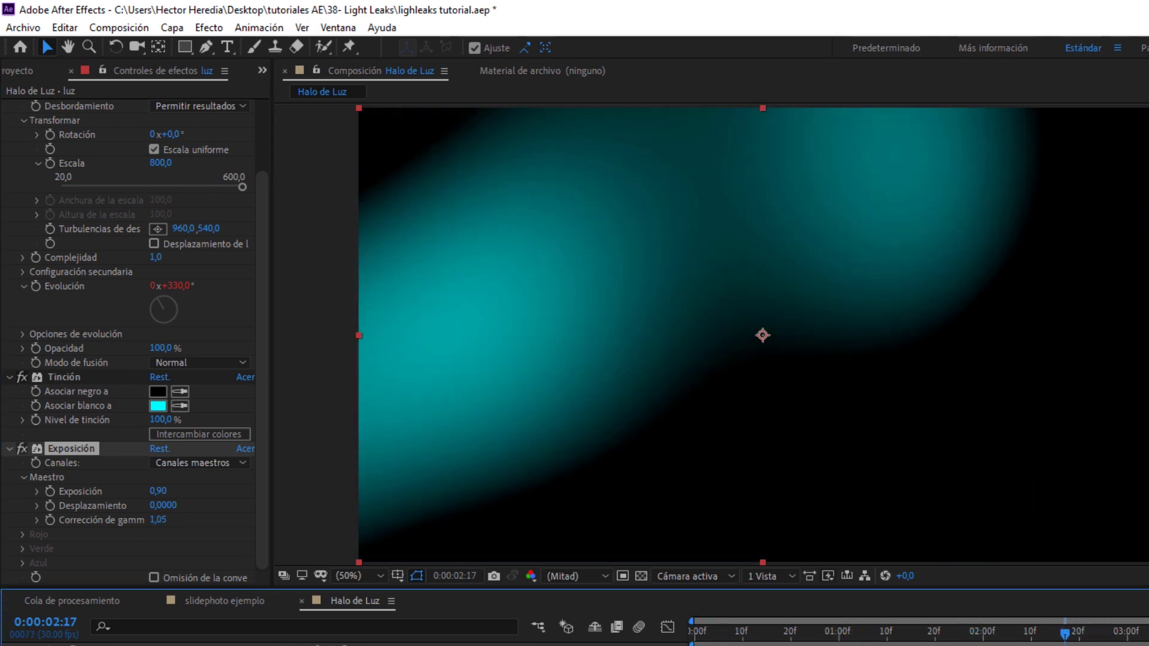
{"action": "left_click_drag", "start_coordinate": [1094, 634], "coordinate": [1031, 635]}
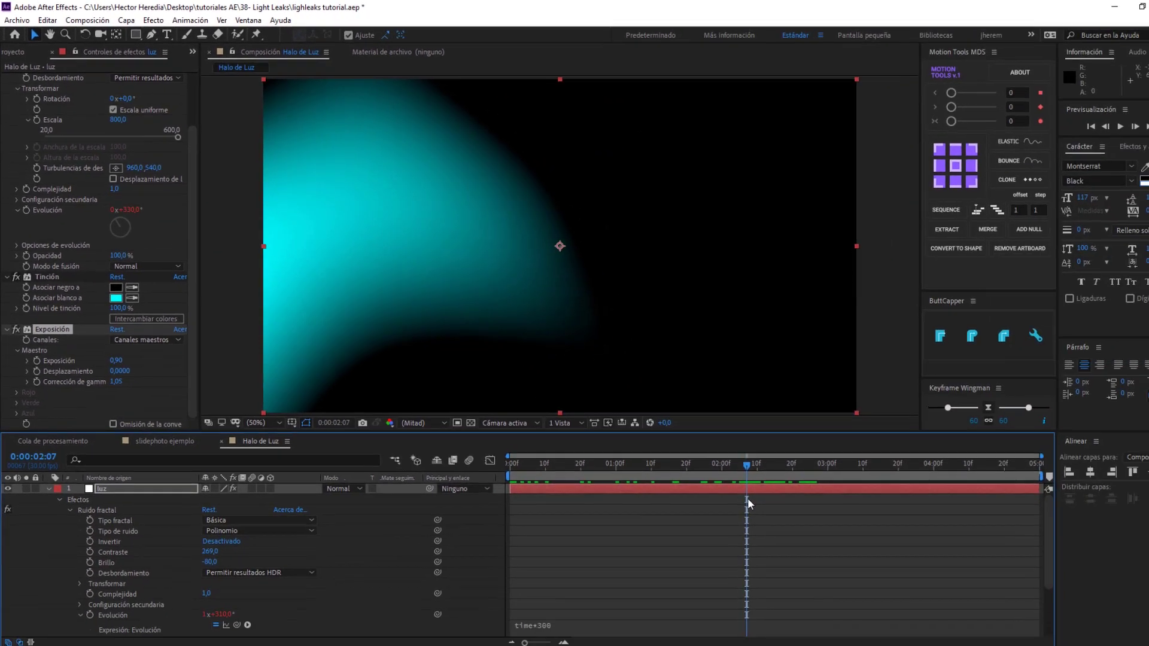
{"action": "left_click_drag", "start_coordinate": [749, 498], "coordinate": [724, 483]}
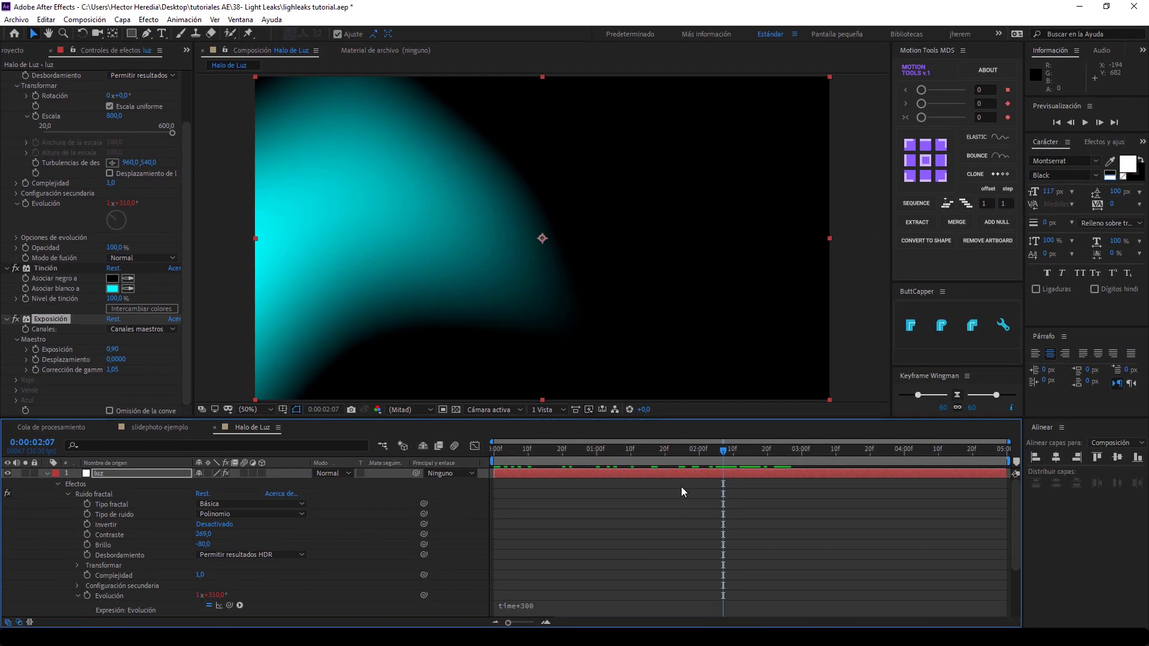
{"action": "left_click", "coordinate": [142, 474]}
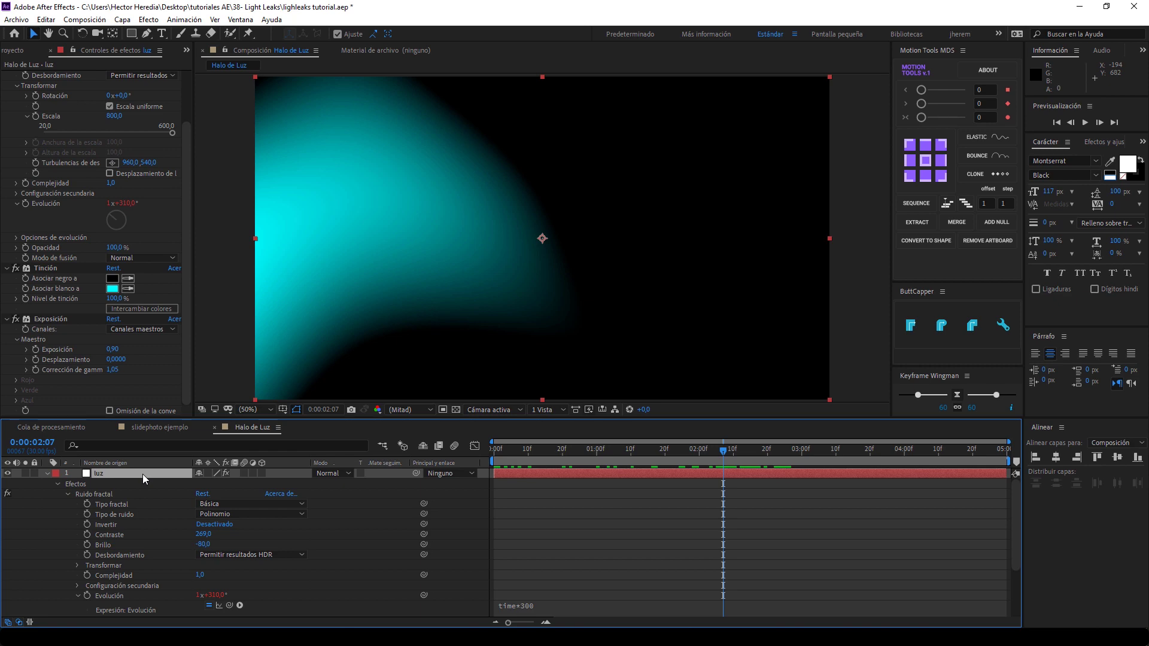
{"action": "key", "text": "ctrl+space"}
{"action": "type", "text": "rui"}
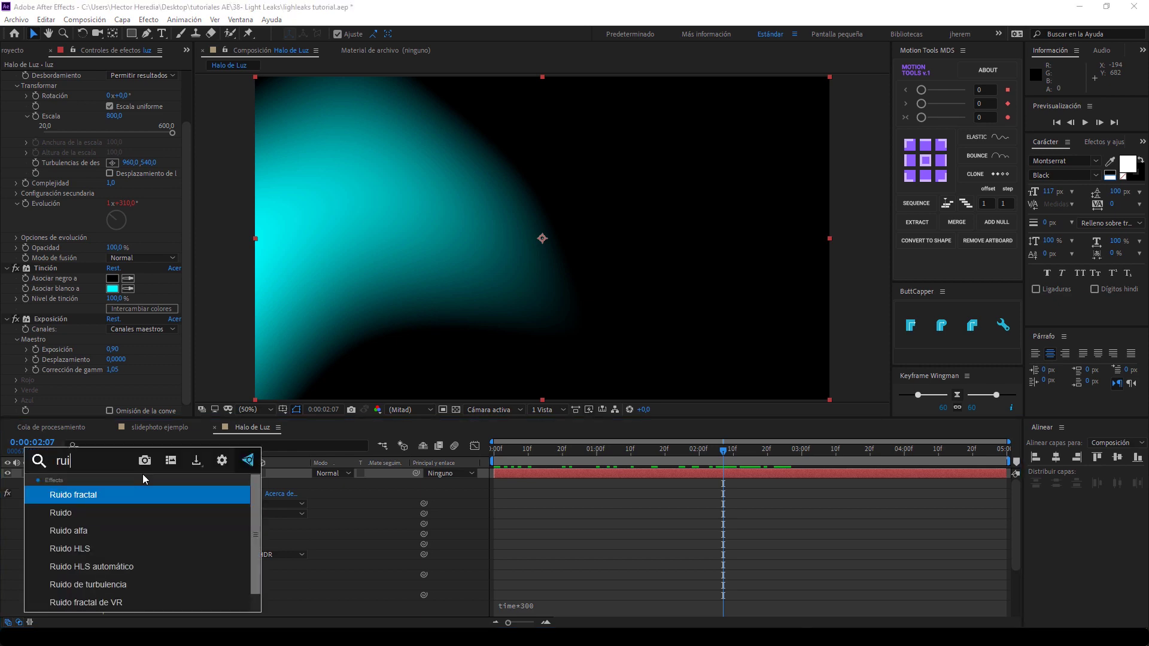
Apply Ruido to luz with Nivel de ruido at 5,0 %
{"action": "left_click", "coordinate": [67, 514]}
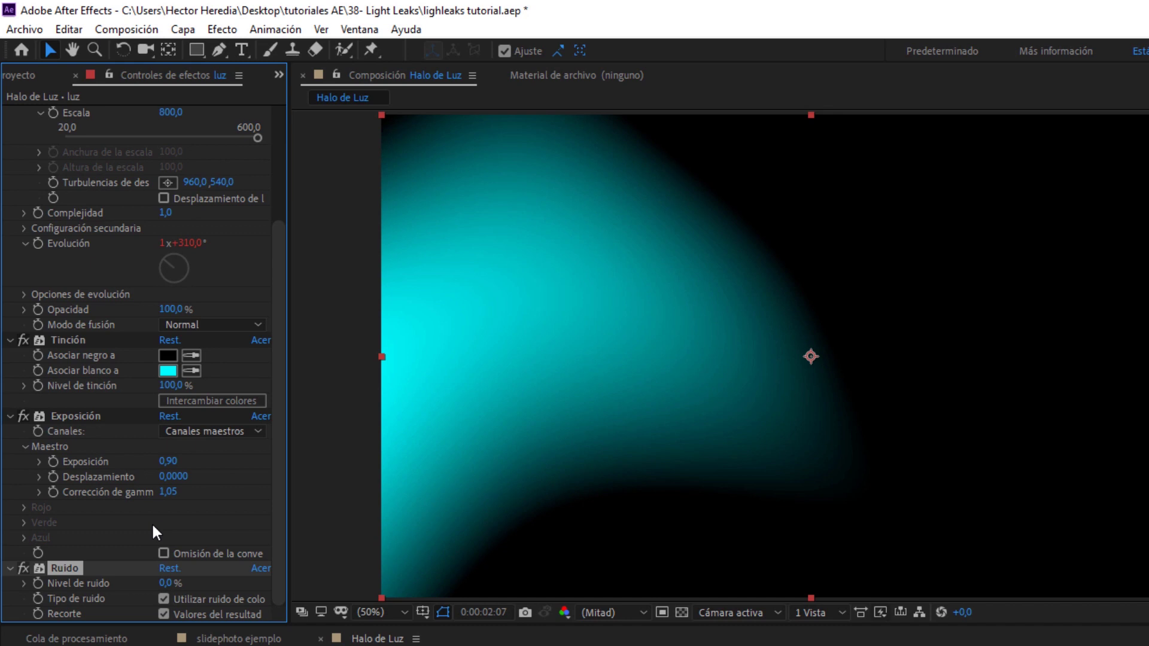
{"action": "left_click", "coordinate": [166, 584]}
{"action": "type", "text": "5"}
{"action": "key", "text": "Return"}
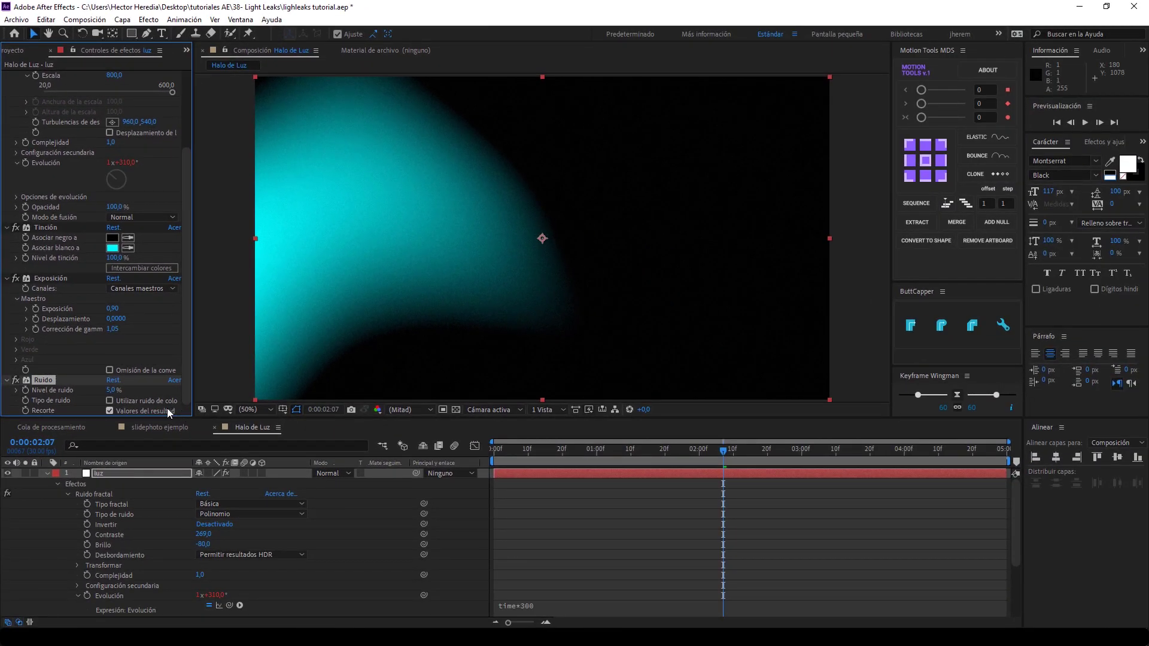
{"action": "key", "text": "ctrl+space"}
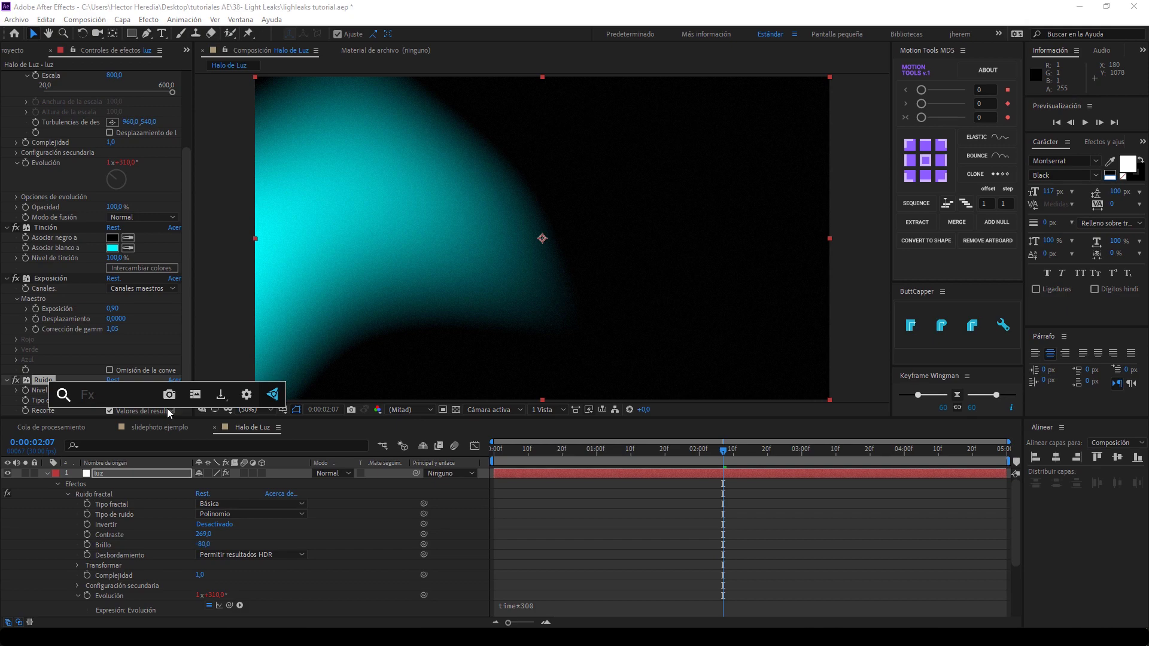
Apply Degradado de 4 colores to luz using the Luz suave blend mode
{"action": "type", "text": "degr"}
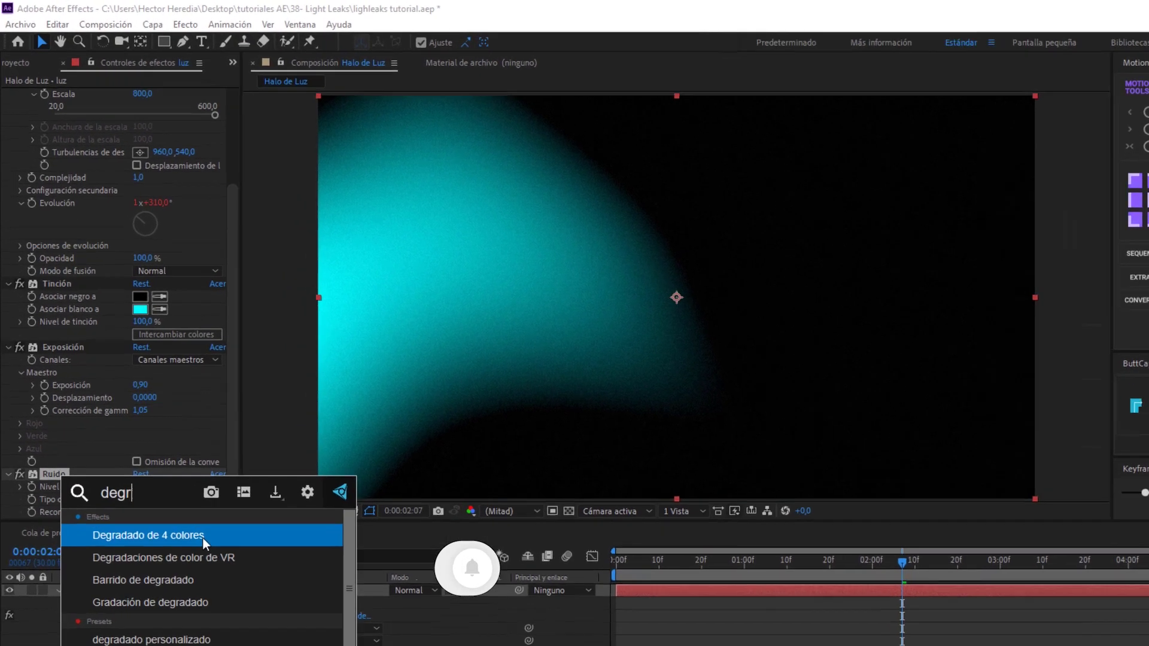
{"action": "key", "text": "Return"}
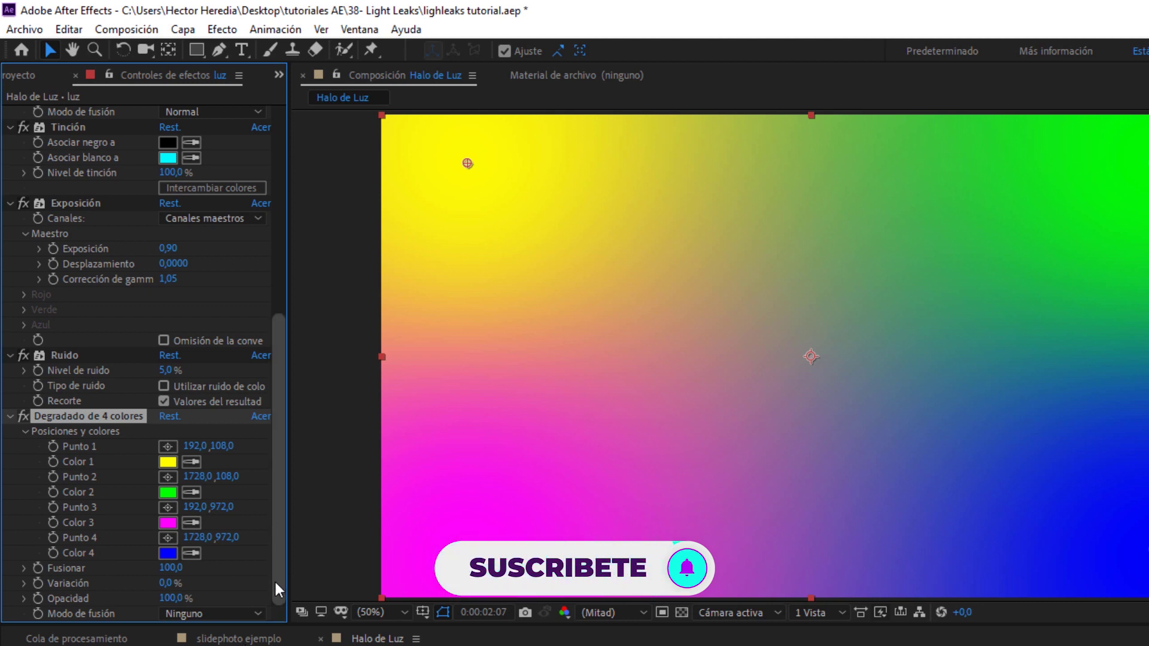
{"action": "left_click", "coordinate": [216, 612]}
{"action": "left_click", "coordinate": [213, 359]}
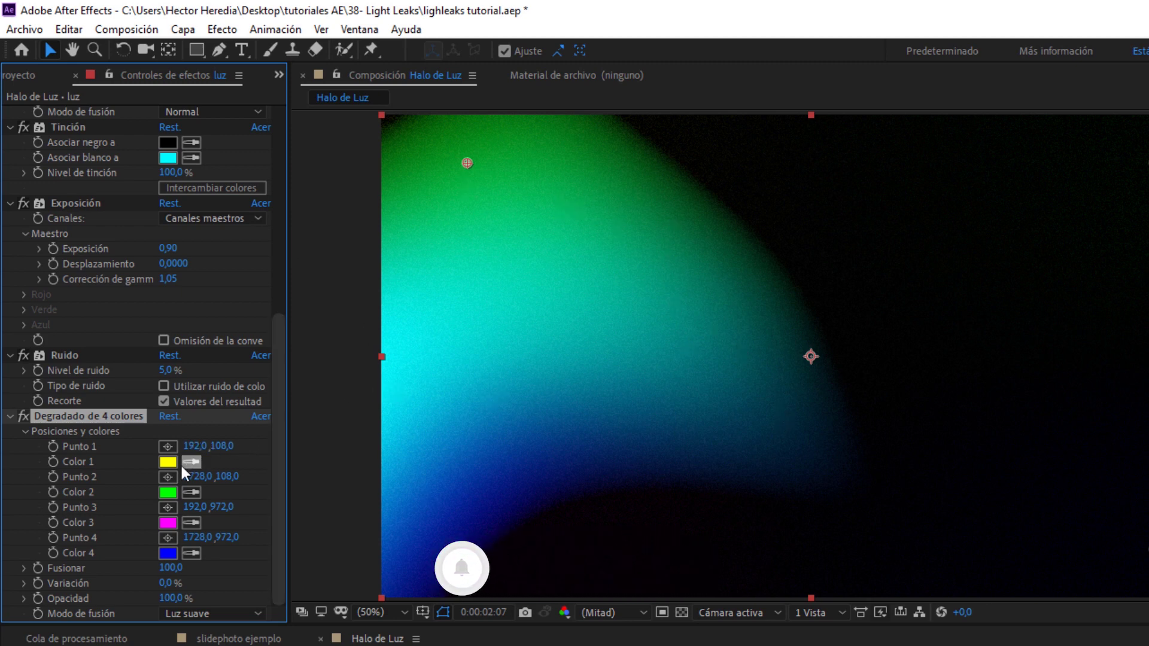
{"action": "left_click", "coordinate": [169, 522]}
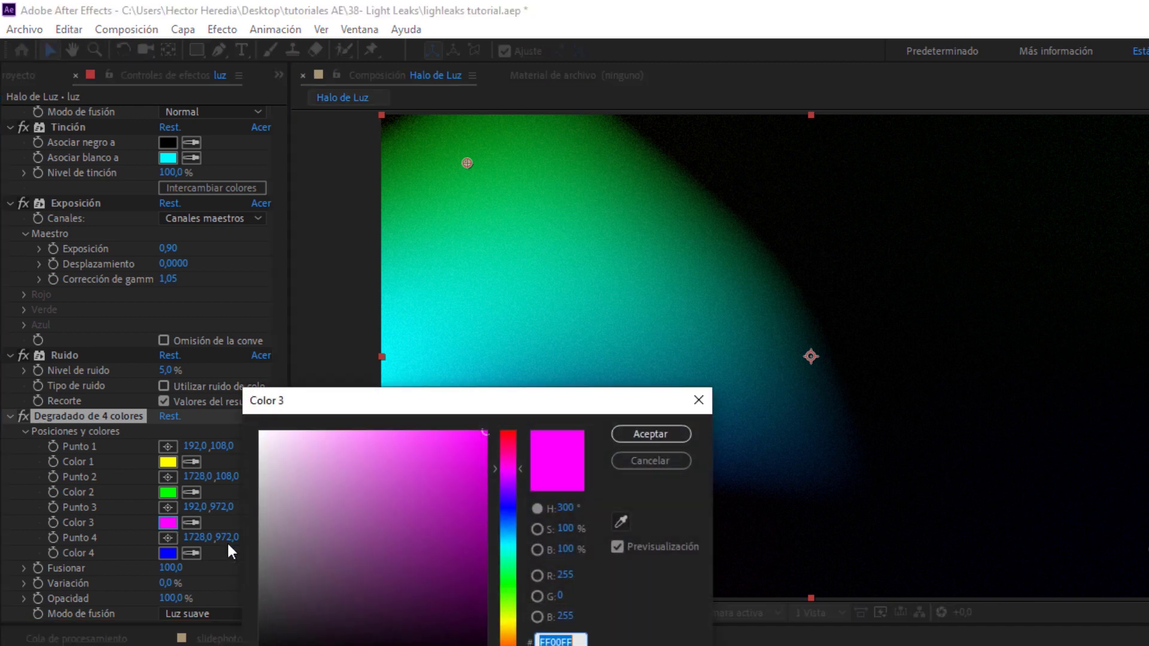
Change the gradient's Color 3 to red FF1200
{"action": "left_click_drag", "start_coordinate": [499, 527], "coordinate": [510, 599]}
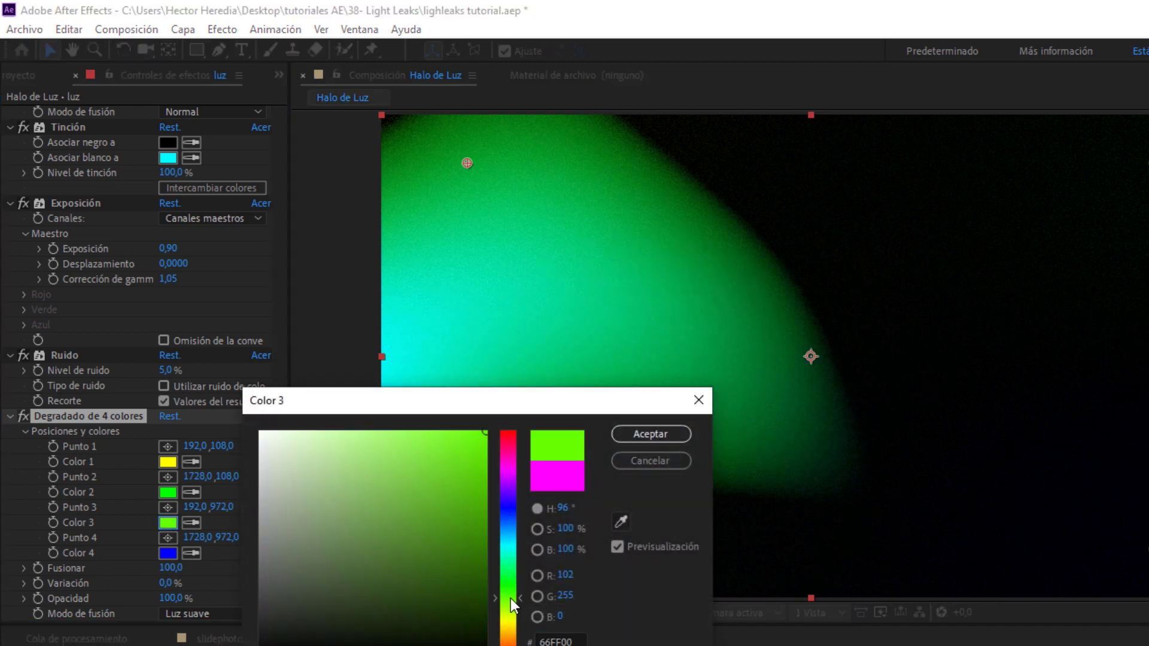
{"action": "left_click_drag", "start_coordinate": [547, 407], "coordinate": [546, 383]}
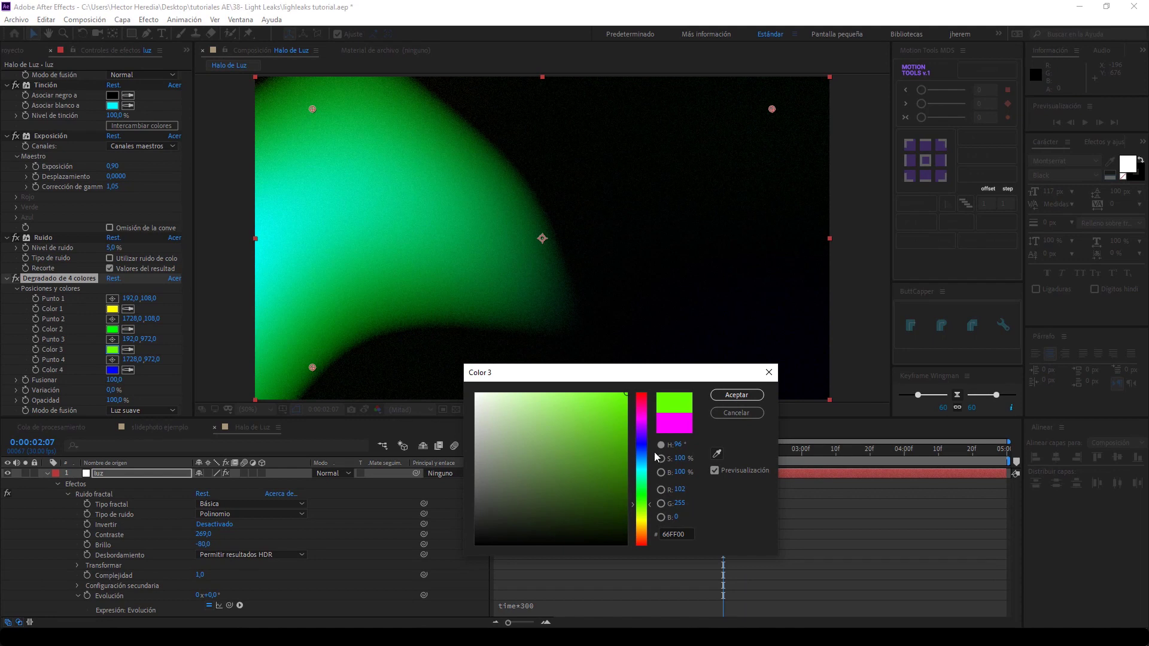
{"action": "left_click", "coordinate": [641, 443]}
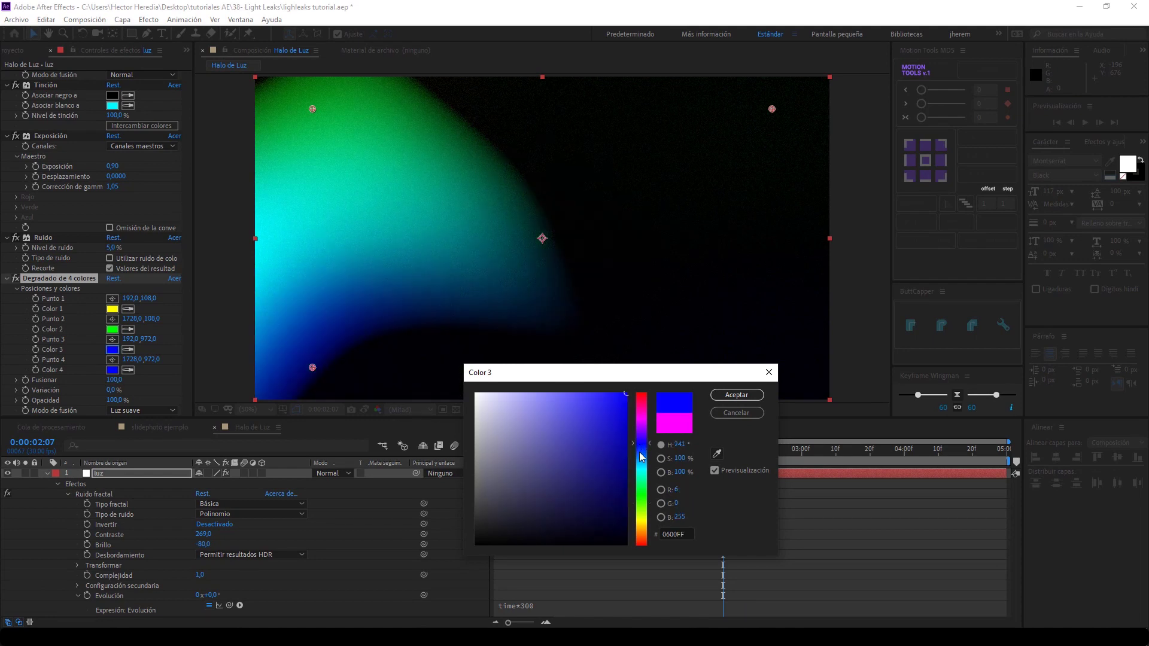
{"action": "left_click", "coordinate": [644, 474]}
{"action": "mouse_move", "coordinate": [641, 548]}
{"action": "left_mouse_down"}
{"action": "mouse_move", "coordinate": [641, 536]}
{"action": "mouse_move", "coordinate": [646, 544]}
{"action": "left_mouse_up"}
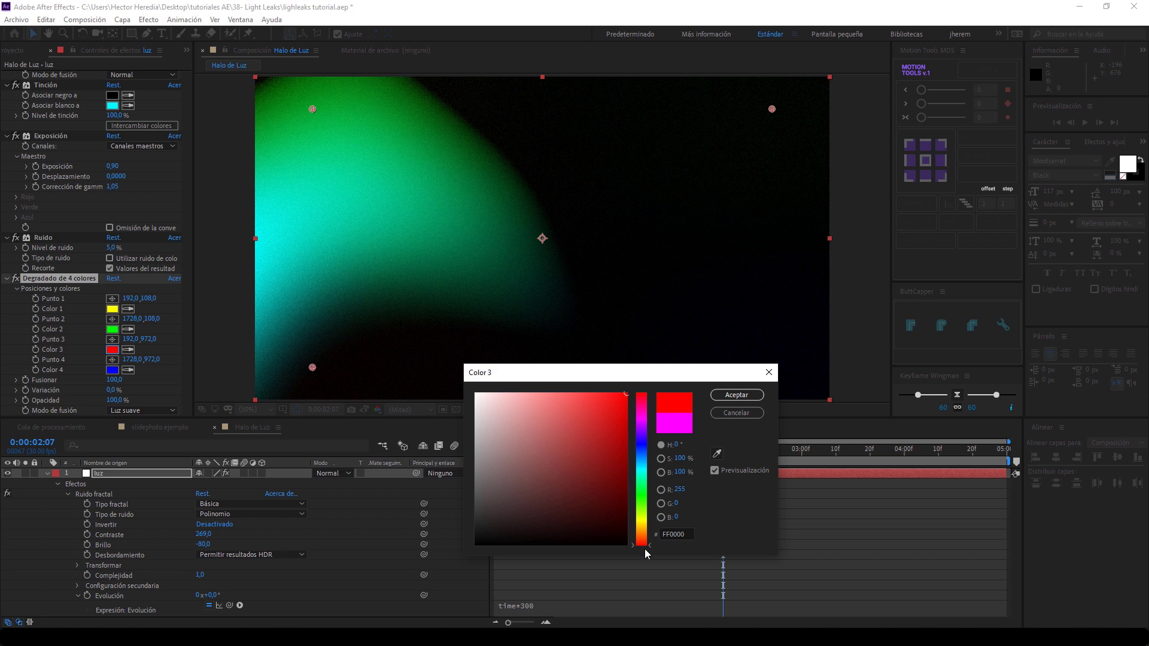
{"action": "left_click", "coordinate": [735, 396]}
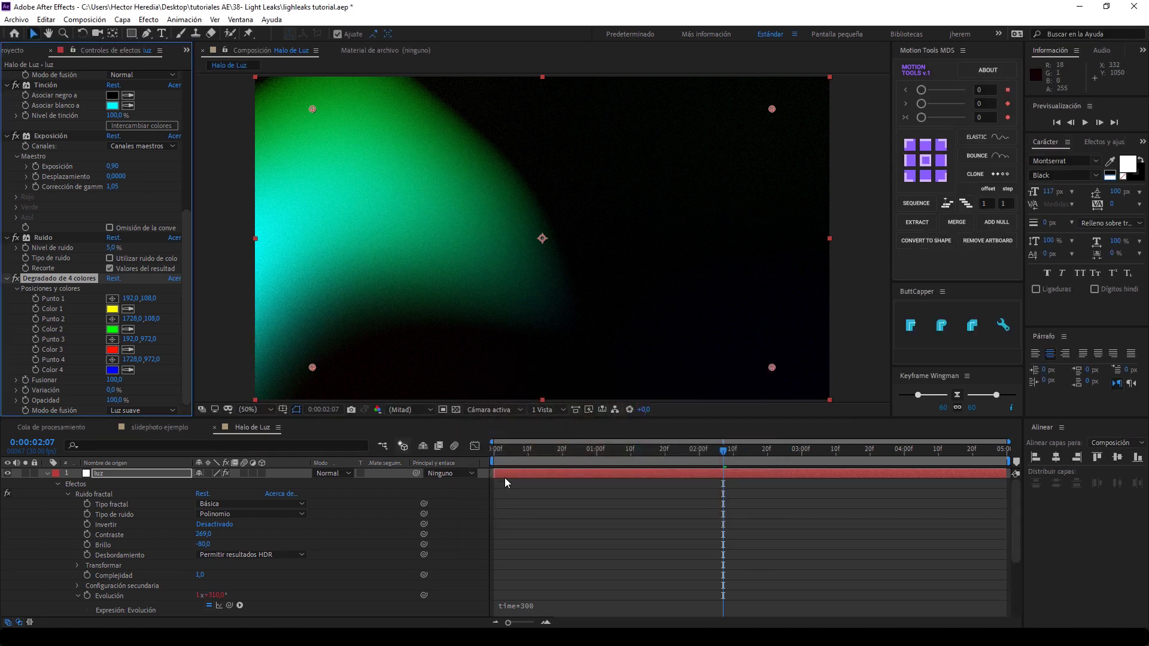
{"action": "left_click_drag", "start_coordinate": [498, 459], "coordinate": [753, 477]}
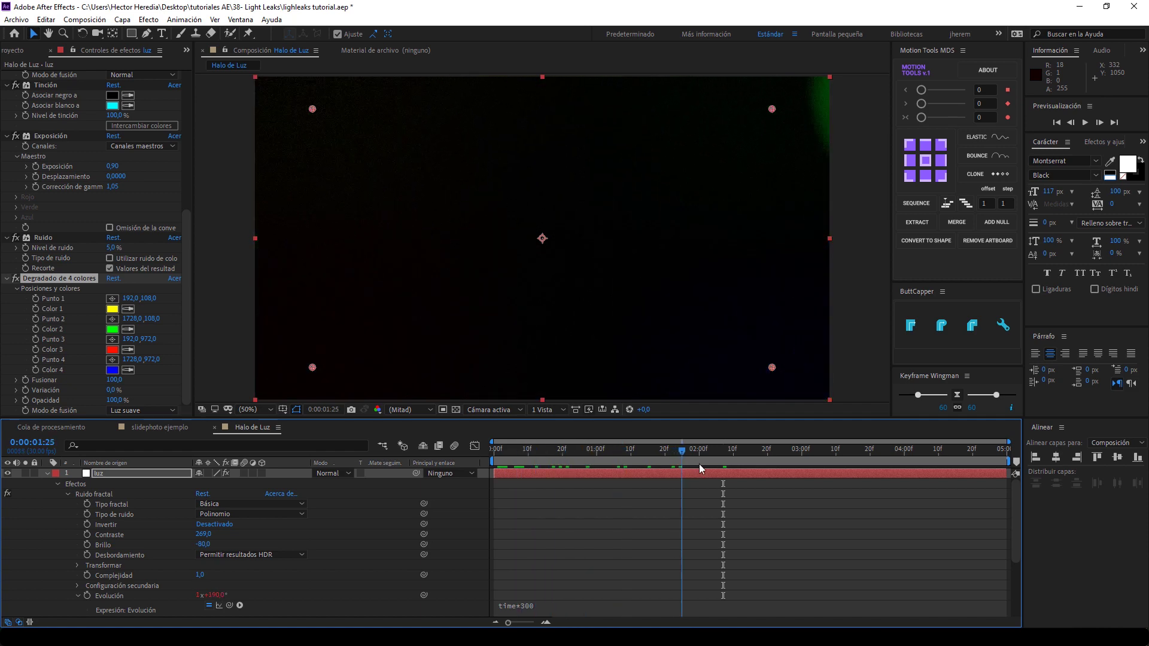
Preview the luz animation, then return to the slidephoto ejemplo composition
{"action": "mouse_move", "coordinate": [750, 472]}
{"action": "left_mouse_down"}
{"action": "mouse_move", "coordinate": [750, 491]}
{"action": "mouse_move", "coordinate": [954, 468]}
{"action": "mouse_move", "coordinate": [745, 487]}
{"action": "left_mouse_up"}
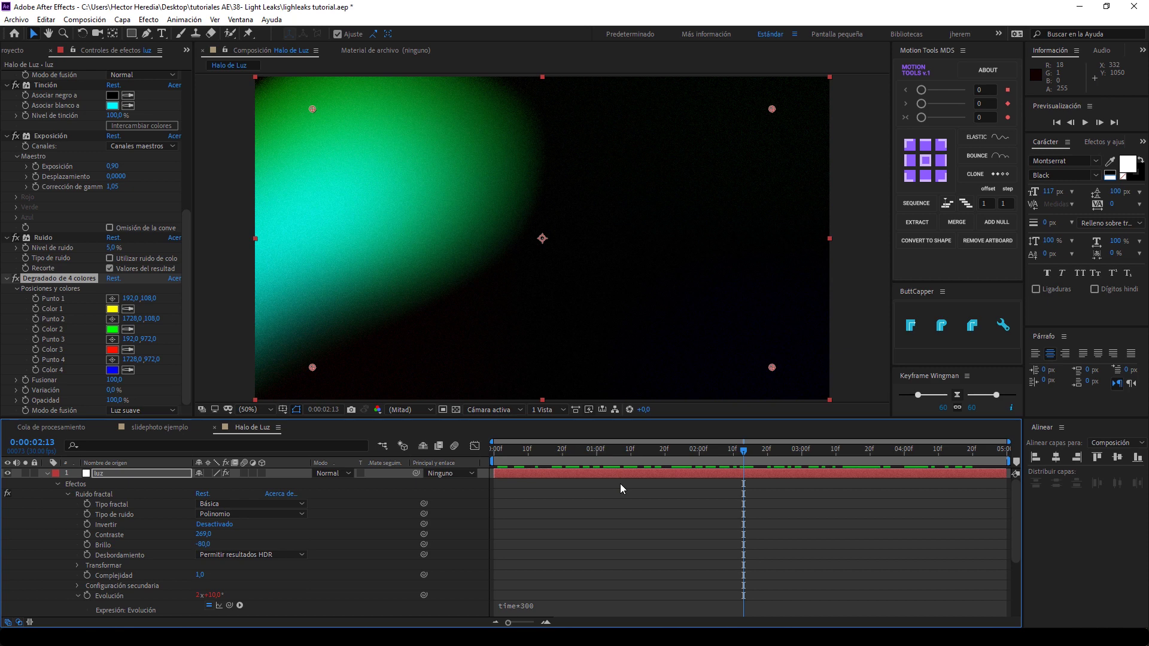
{"action": "key", "text": "e"}
{"action": "key", "text": "space"}
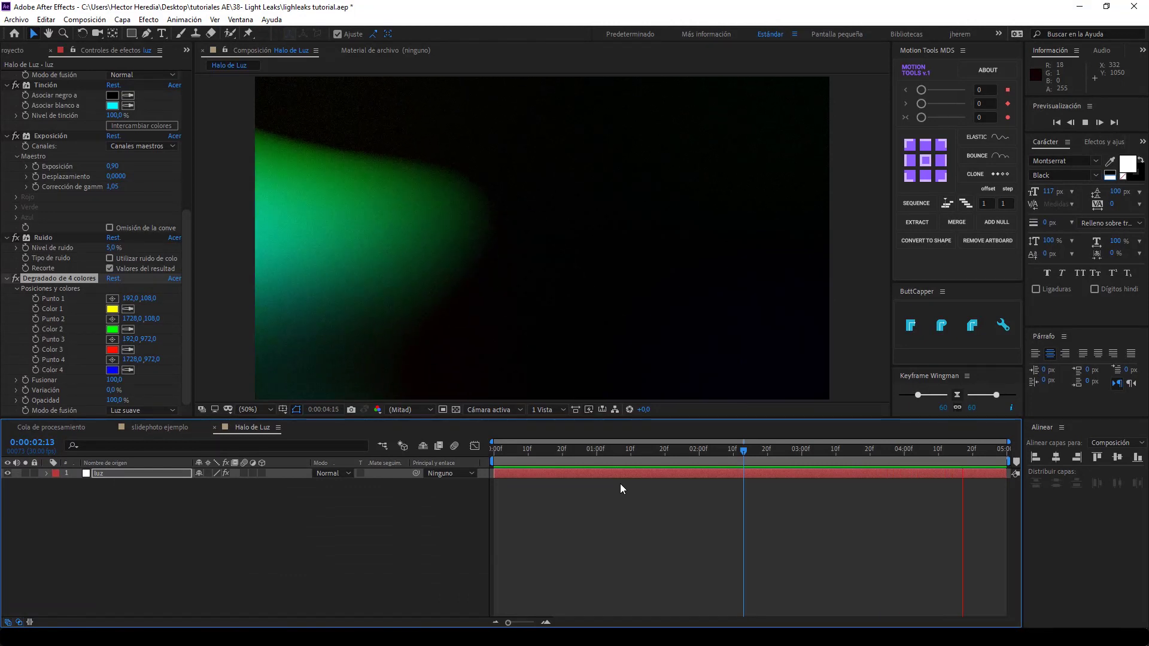
{"action": "key", "text": "space"}
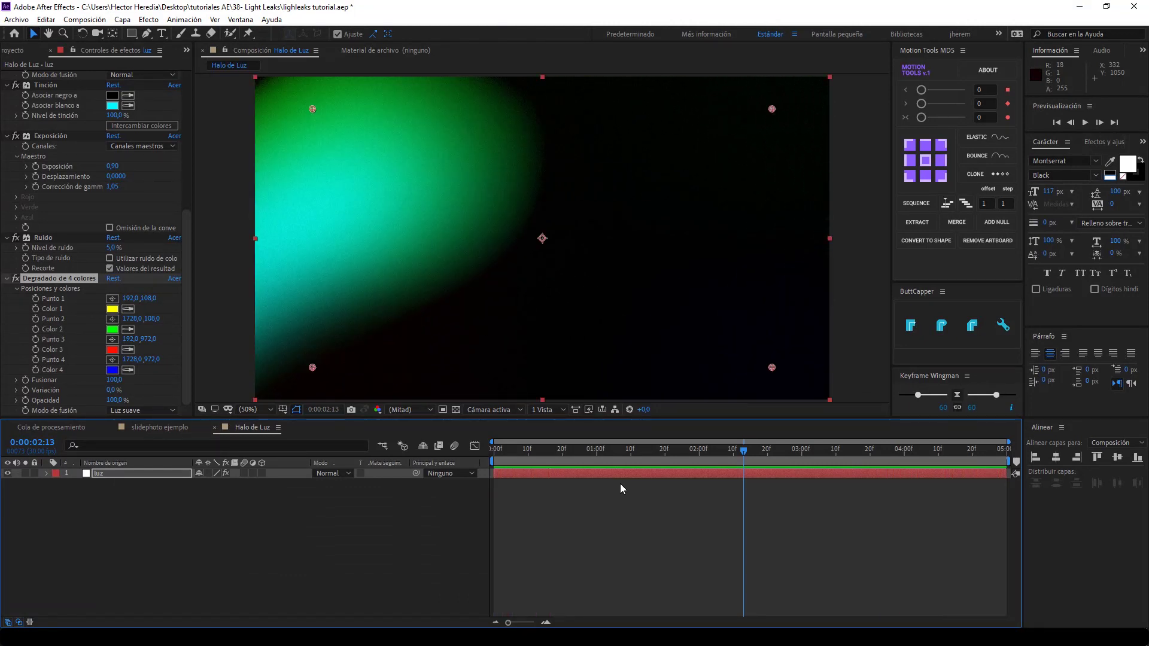
{"action": "left_click", "coordinate": [47, 242]}
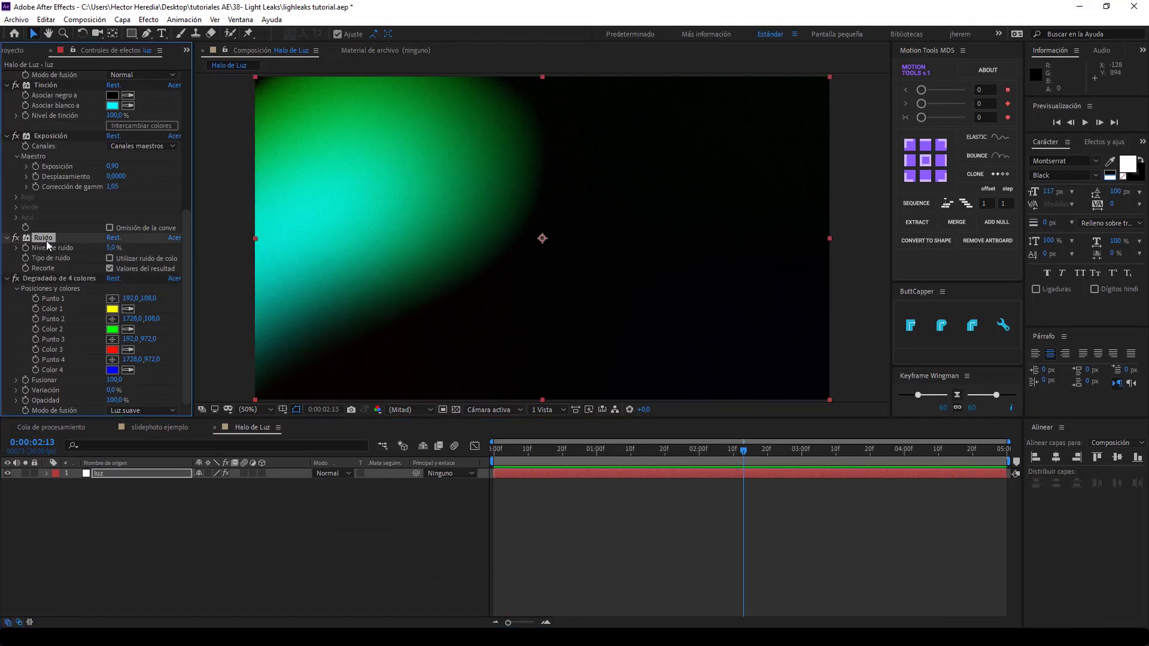
{"action": "left_click", "coordinate": [42, 135]}
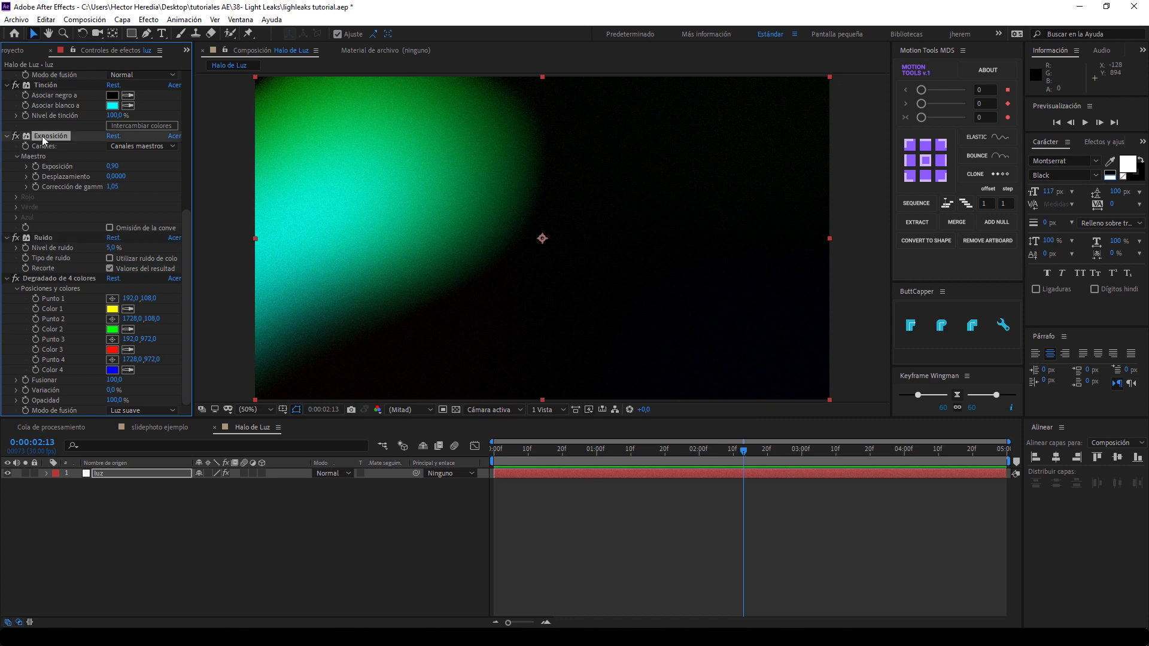
{"action": "left_click", "coordinate": [235, 526]}
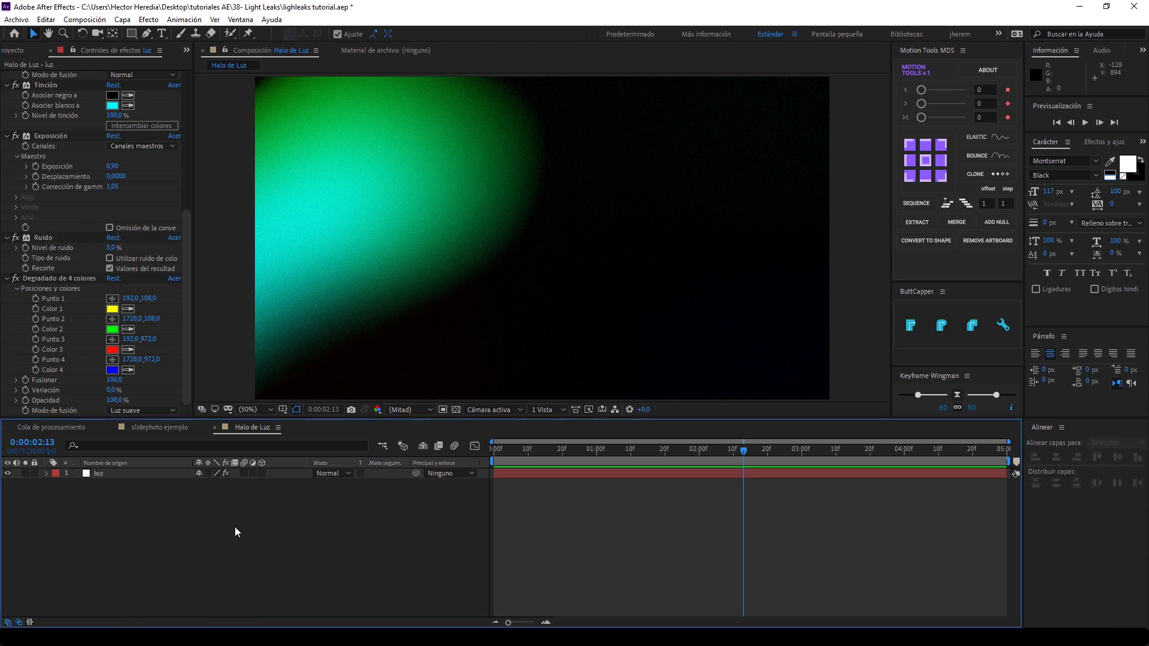
{"action": "left_click", "coordinate": [149, 429]}
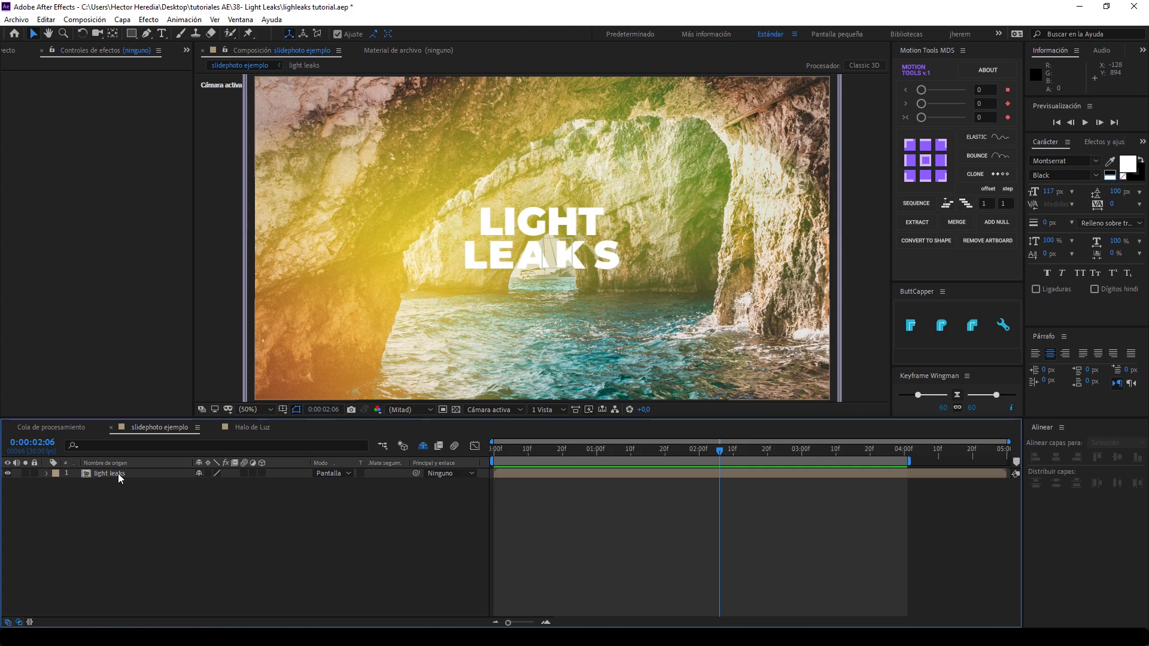
Review the existing light leak, then delete the old light leaks layer
{"action": "left_click_drag", "start_coordinate": [698, 450], "coordinate": [765, 461]}
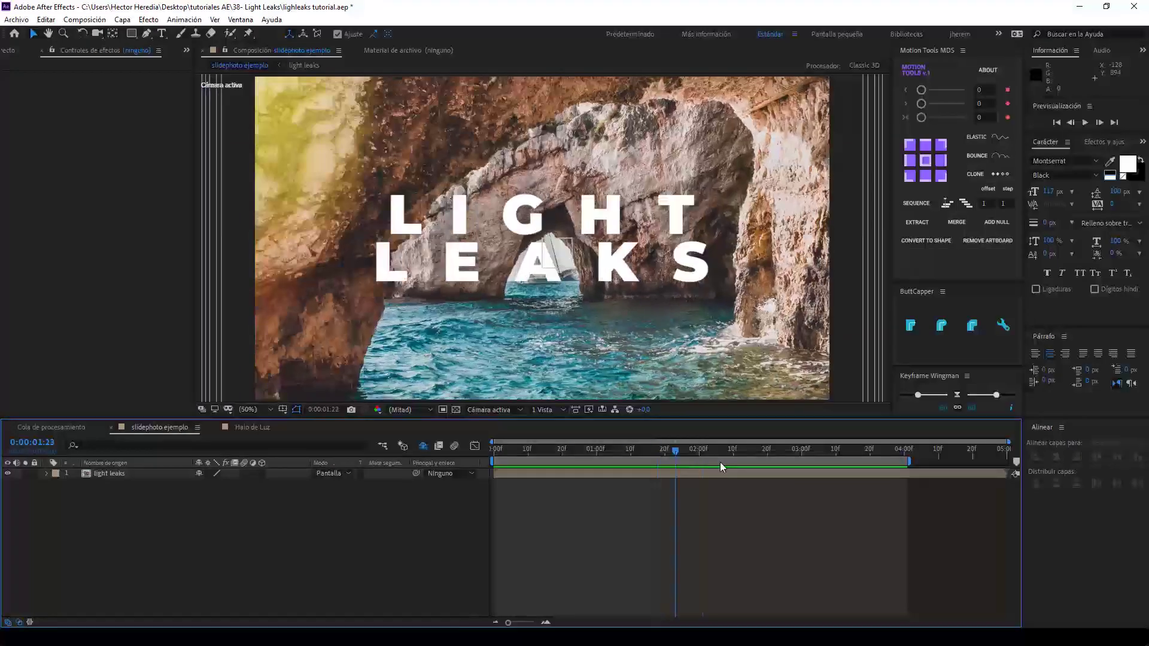
{"action": "left_click", "coordinate": [115, 474]}
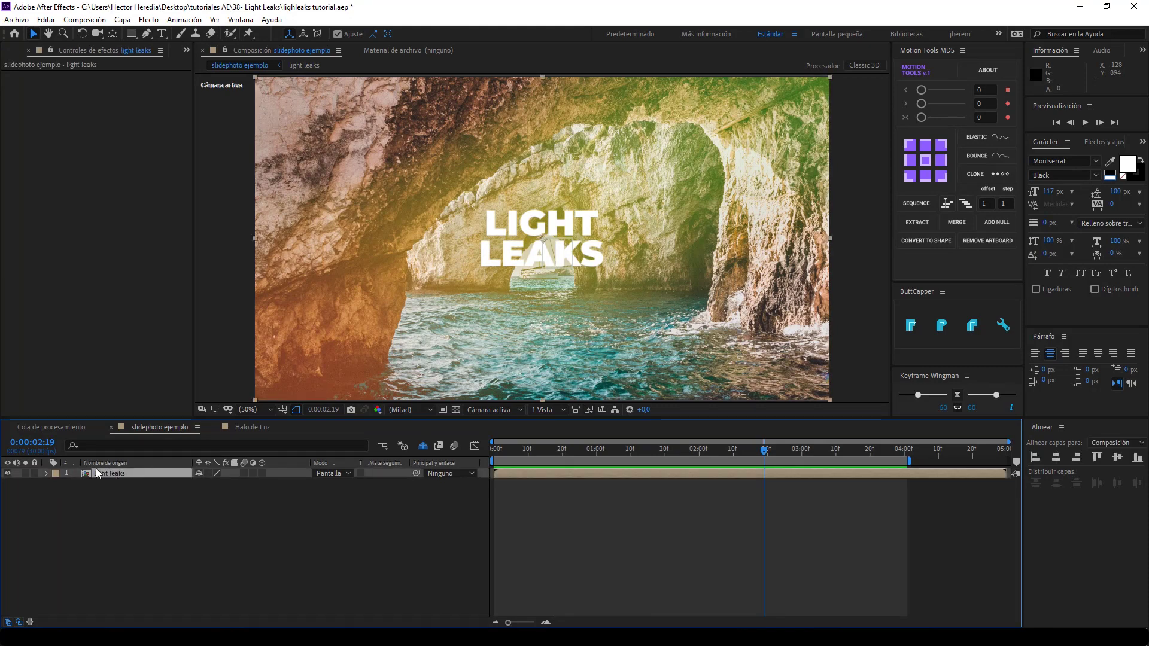
{"action": "key", "text": "Delete"}
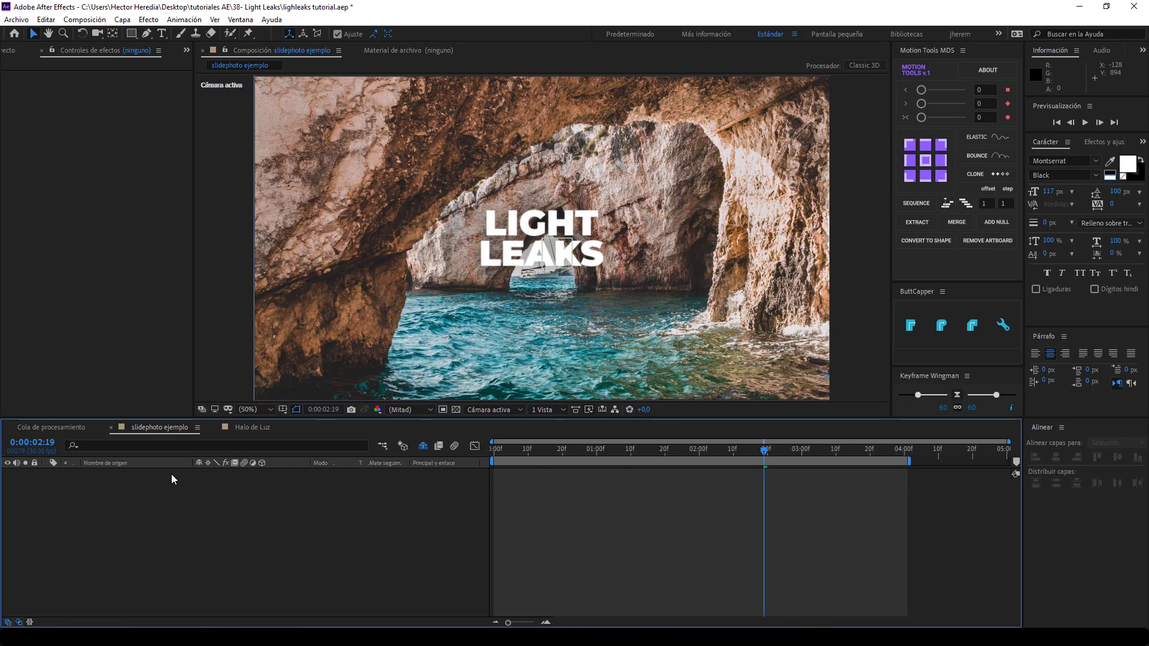
Add the Halo de Luz comp to slidephoto ejemplo, starting at 0:00f
{"action": "left_click", "coordinate": [15, 52]}
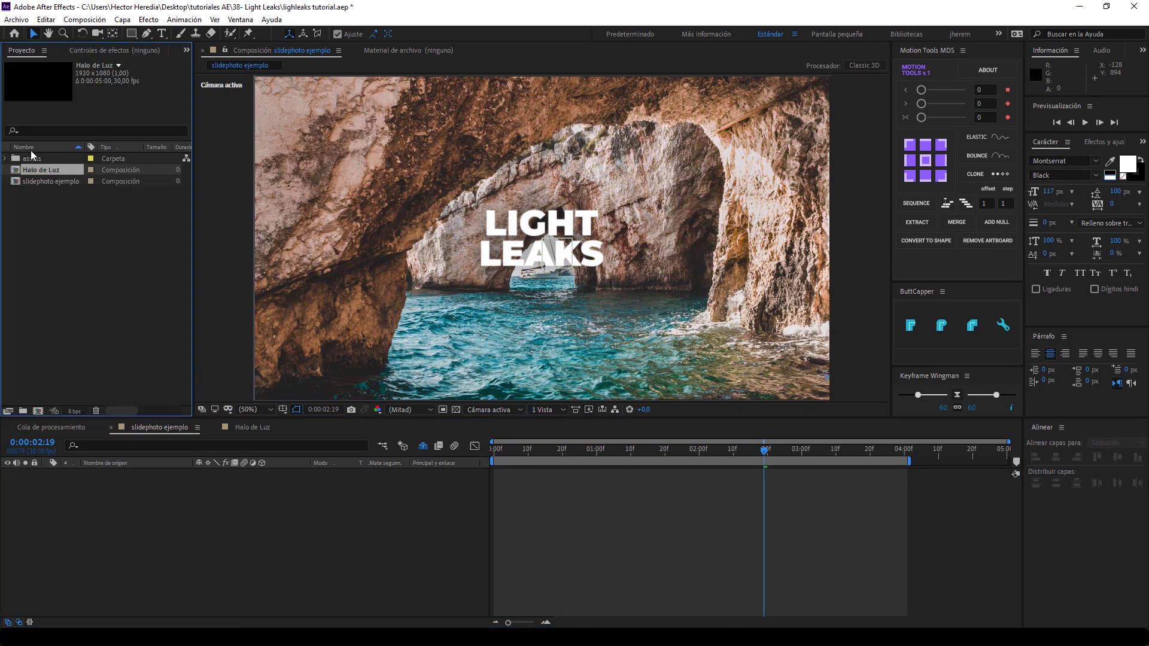
{"action": "mouse_move", "coordinate": [38, 171]}
{"action": "left_mouse_down"}
{"action": "mouse_move", "coordinate": [48, 470]}
{"action": "mouse_move", "coordinate": [72, 491]}
{"action": "left_mouse_up"}
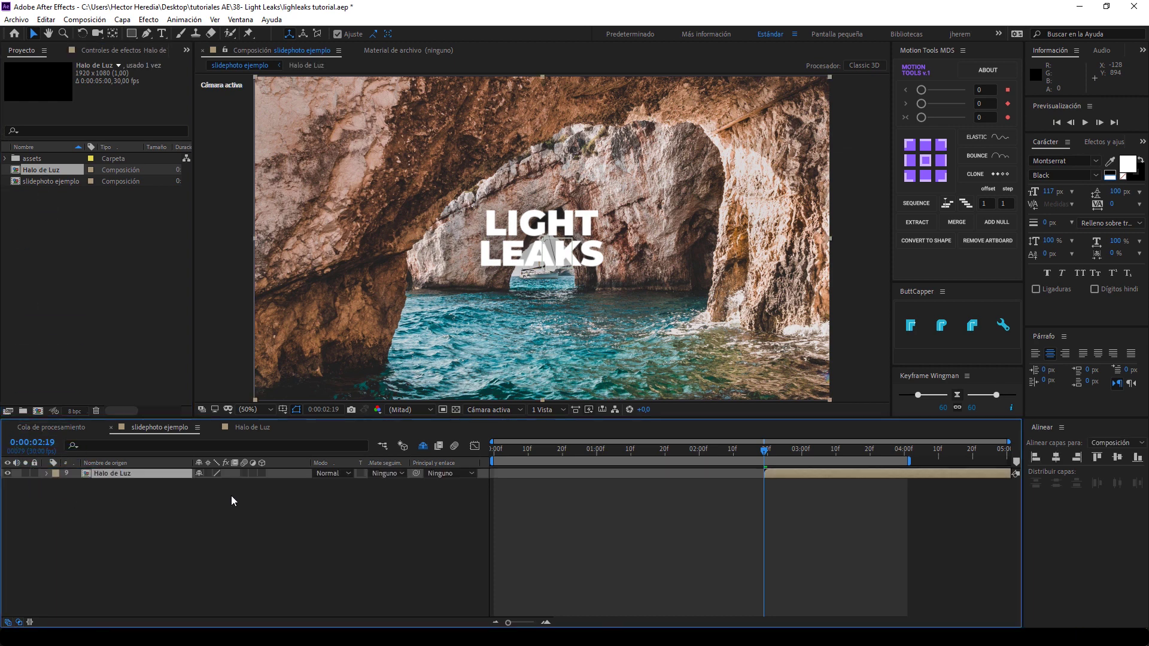
{"action": "key", "text": "alt+Home"}
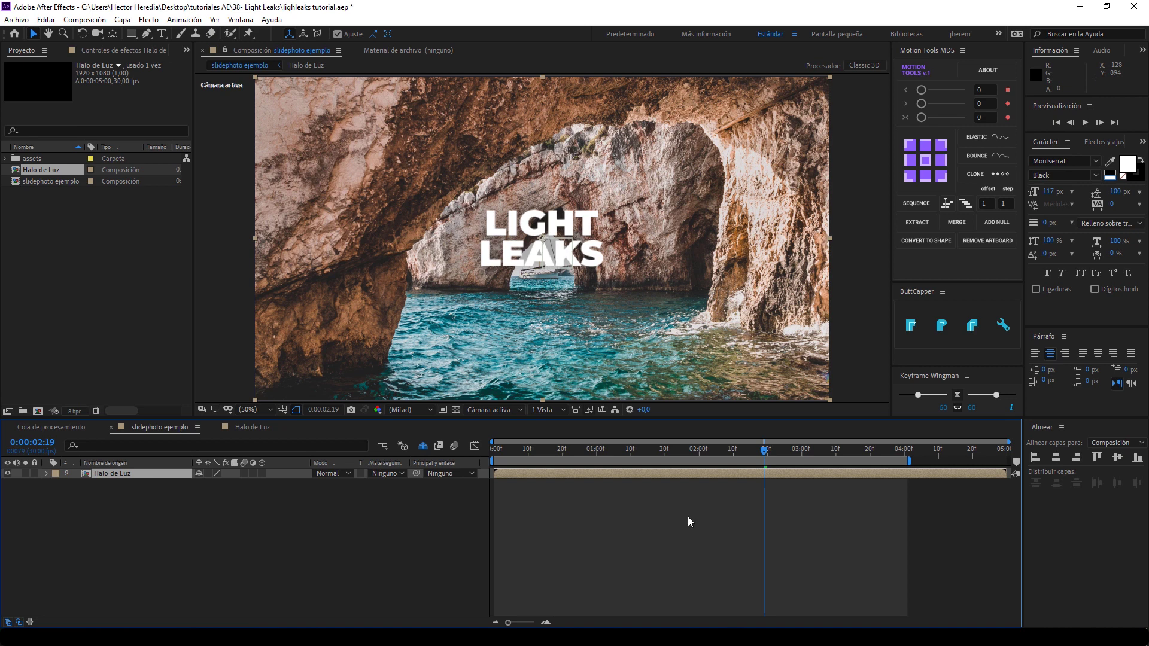
{"action": "left_click_drag", "start_coordinate": [718, 449], "coordinate": [624, 449]}
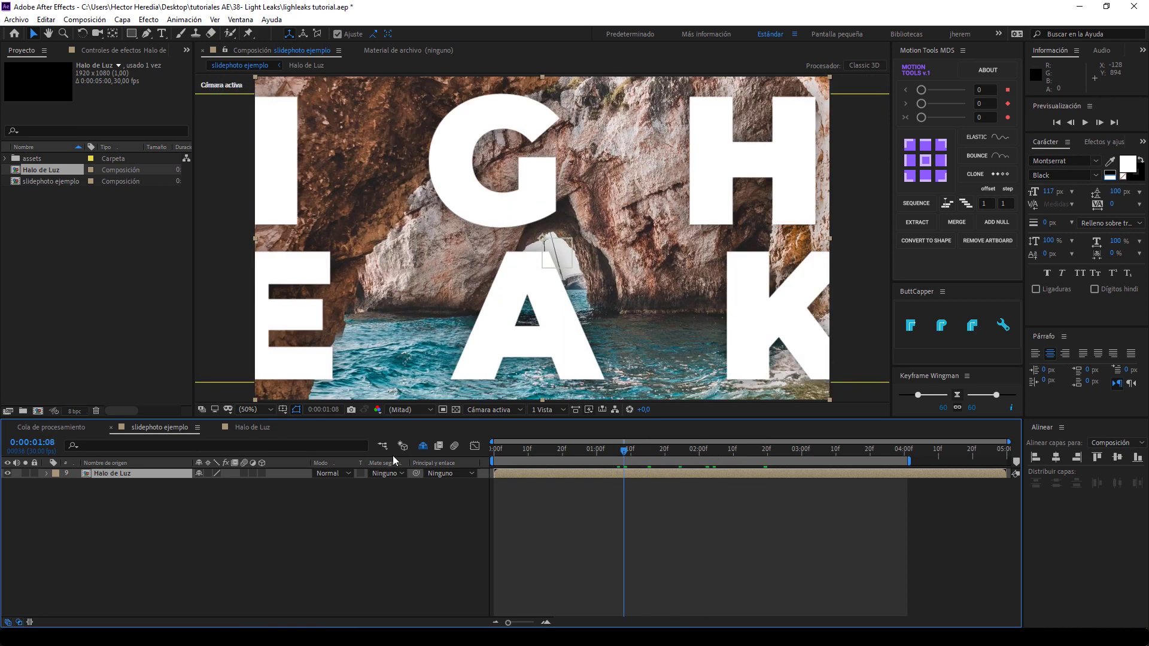
Move Halo de Luz to the top of the layer stack, with shy layers hidden again
{"action": "left_click", "coordinate": [426, 449]}
{"action": "left_click_drag", "start_coordinate": [117, 555], "coordinate": [112, 473]}
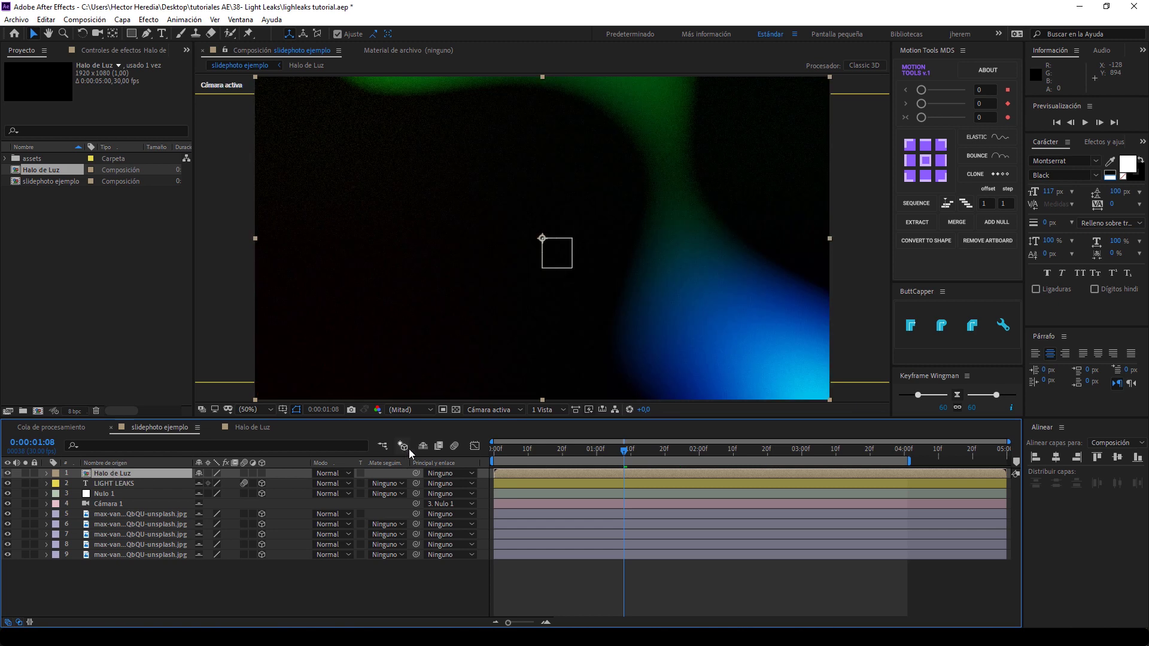
{"action": "left_click", "coordinate": [422, 446]}
{"action": "left_click_drag", "start_coordinate": [623, 453], "coordinate": [659, 472]}
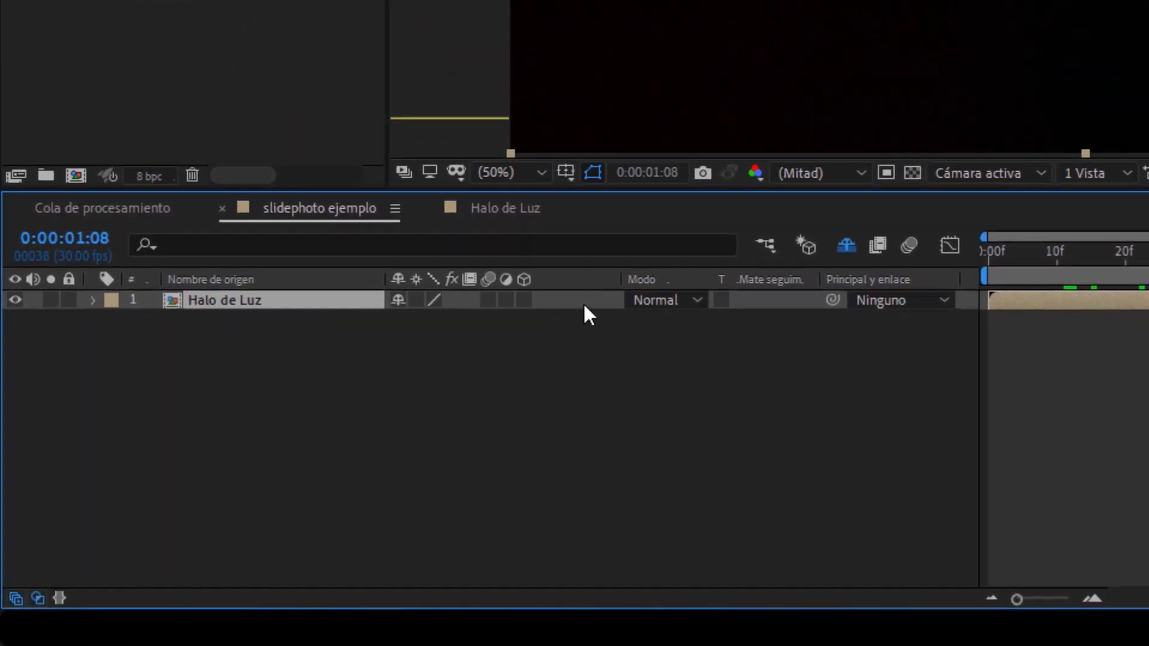
Set Halo de Luz's blend mode to Pantalla (Screen) and preview the leak over the cave photo
{"action": "left_click", "coordinate": [331, 473]}
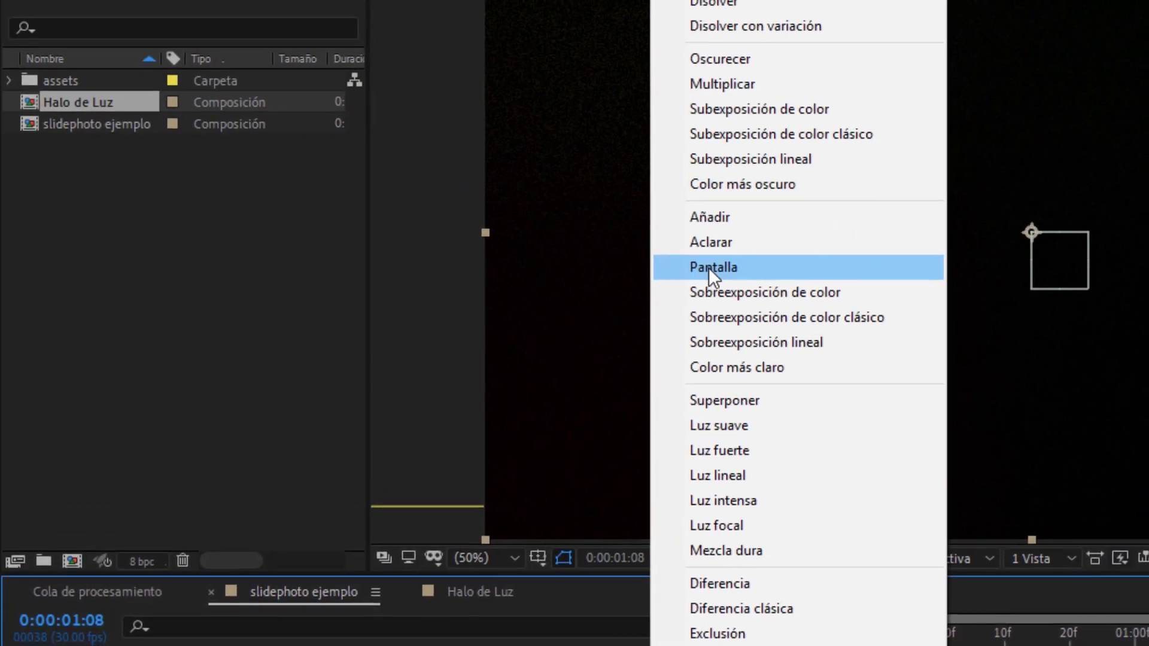
{"action": "left_click", "coordinate": [726, 178]}
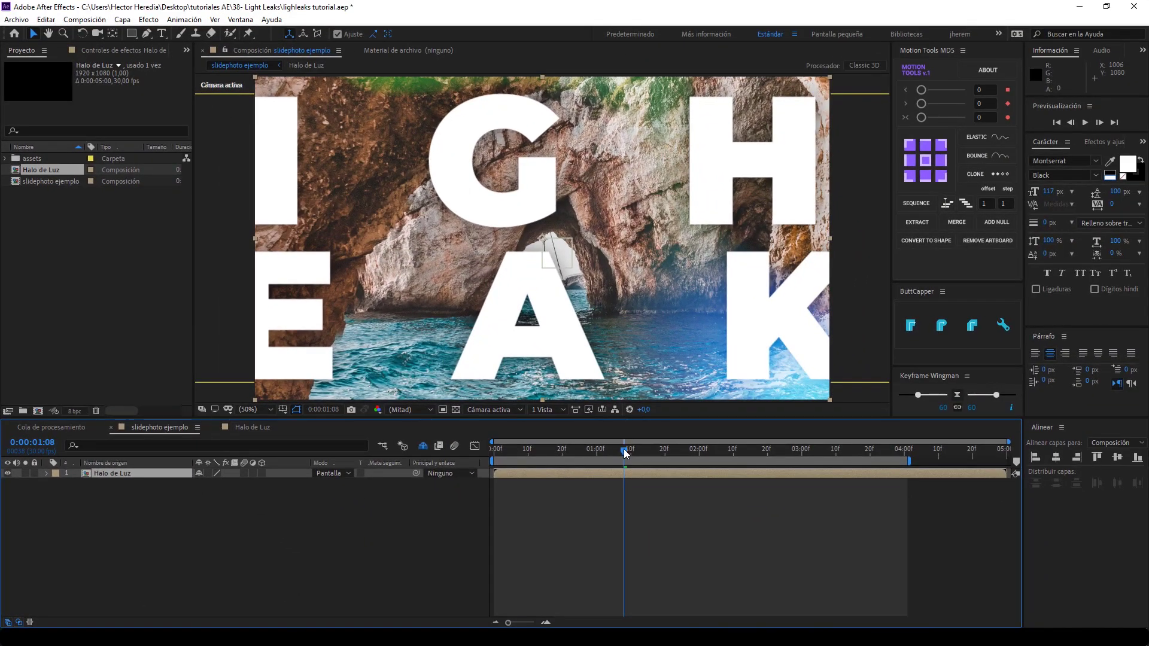
{"action": "left_click_drag", "start_coordinate": [623, 449], "coordinate": [788, 463]}
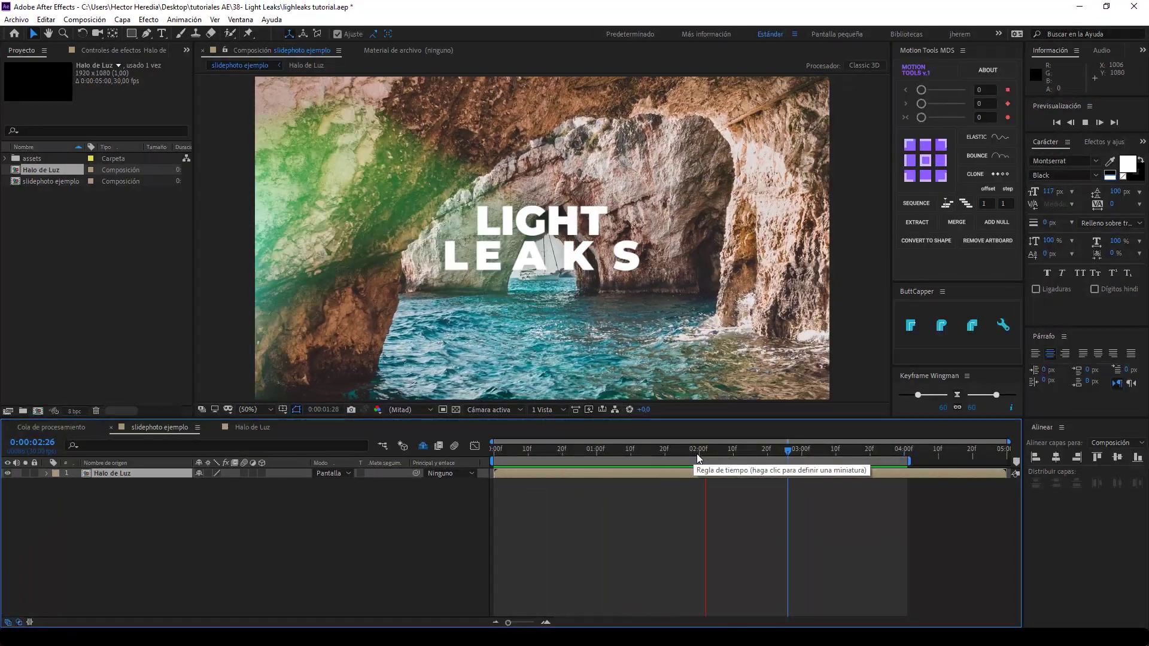
{"action": "left_click", "coordinate": [697, 454]}
Inside the Halo de Luz precomp, reveal the luz layer's Evolución expression
{"action": "double_click", "coordinate": [688, 476]}
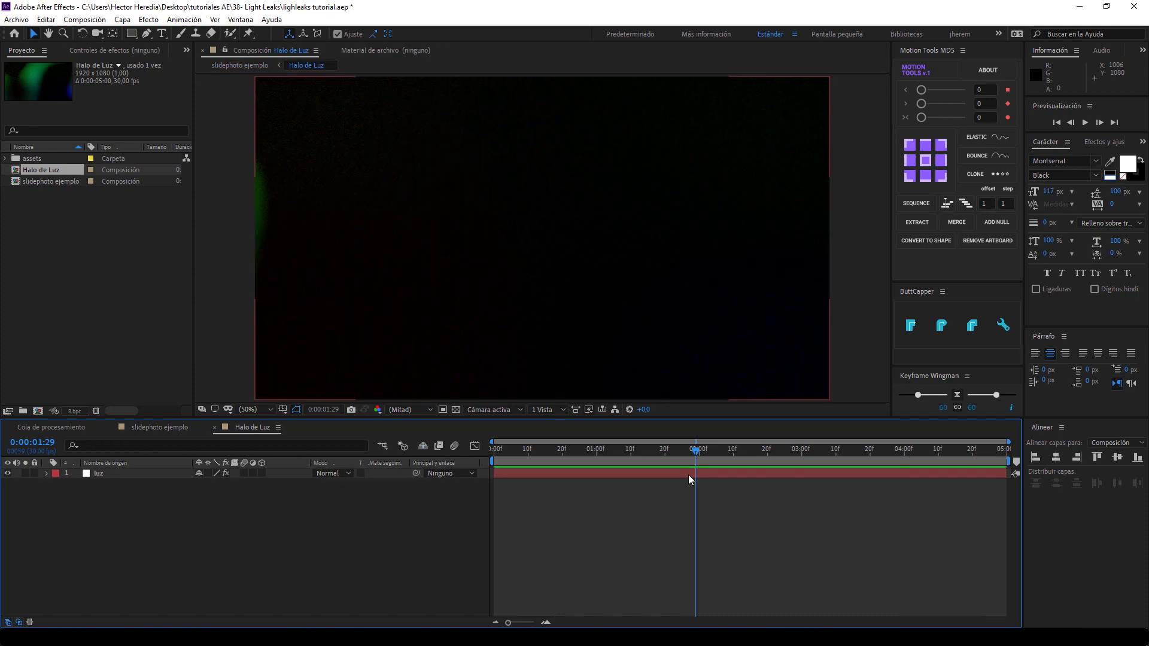
{"action": "left_click", "coordinate": [105, 477]}
{"action": "left_click", "coordinate": [111, 50]}
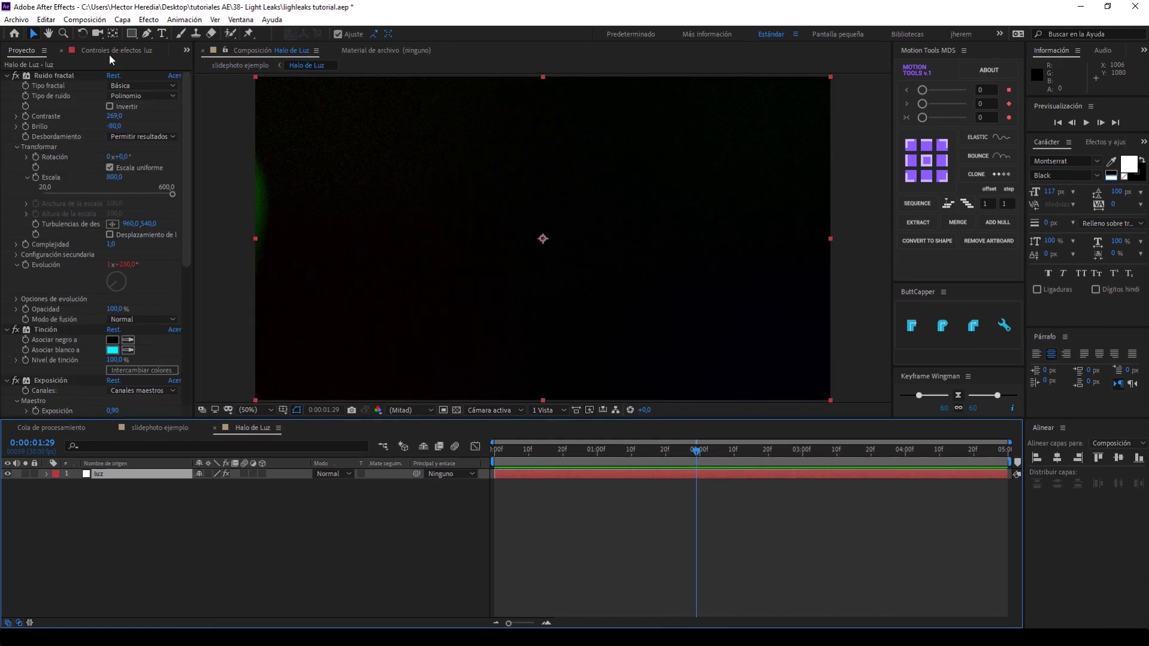
{"action": "scroll", "coordinate": [113, 530], "scroll_direction": "down", "scroll_amount": 2}
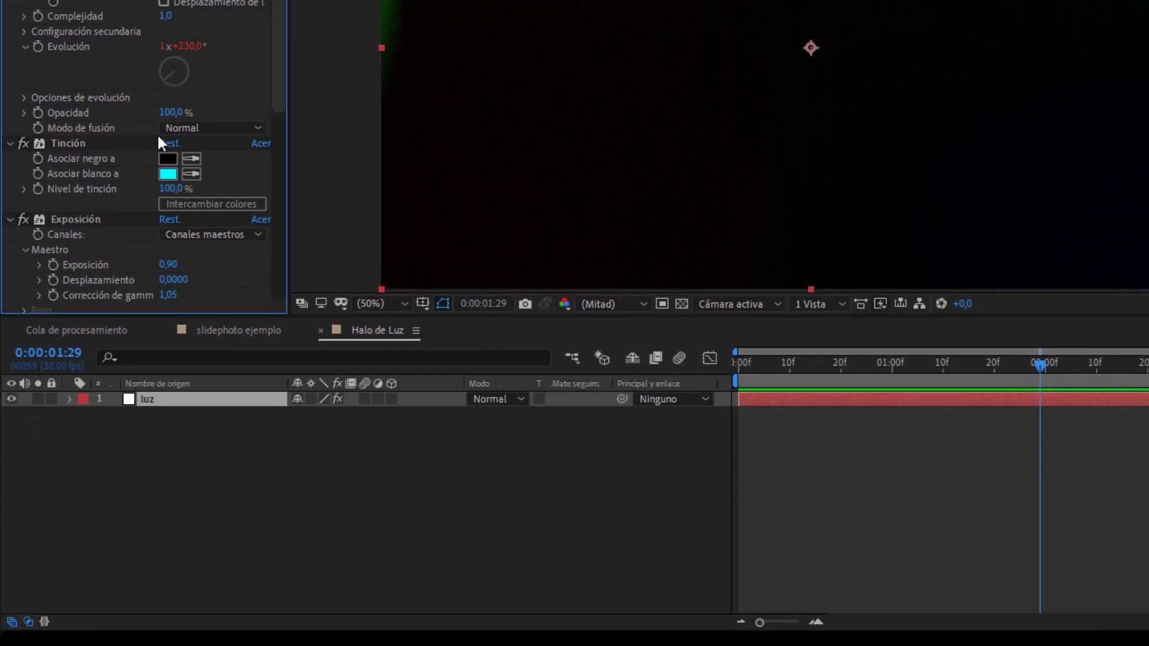
{"action": "key", "text": "u"}
{"action": "key", "text": "u"}
{"action": "scroll", "coordinate": [754, 522], "scroll_direction": "down", "scroll_amount": 3}
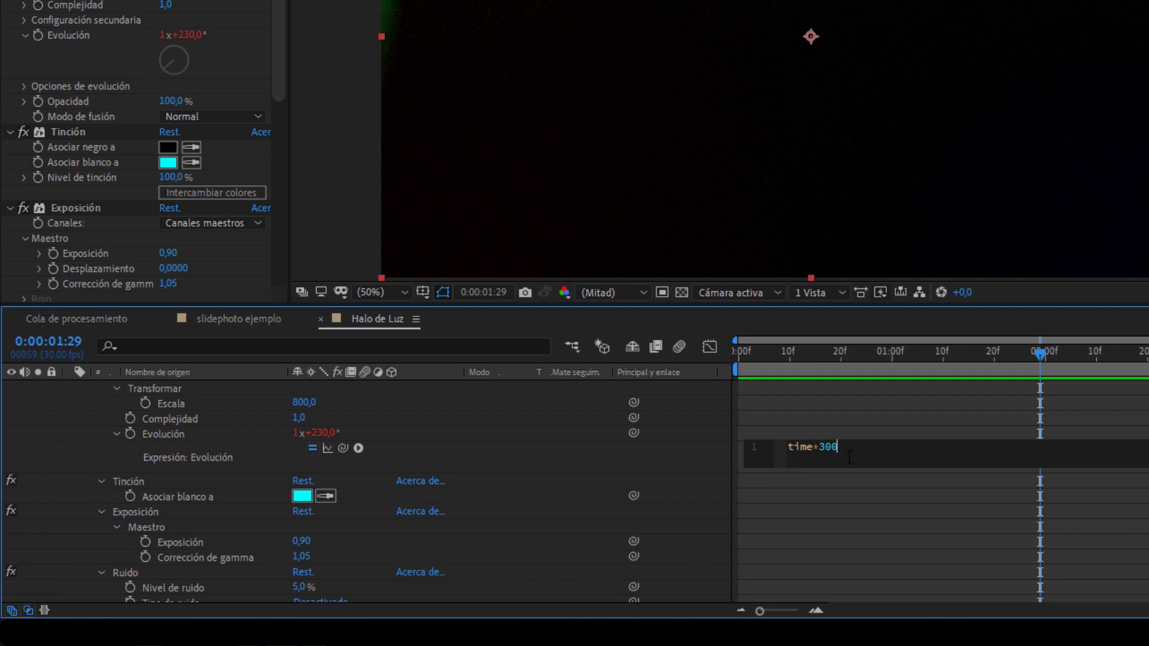
Change the Evolución expression from time*300 to time*200 and preview the noise
{"action": "key", "text": "BackSpace"}
{"action": "type", "text": "200"}
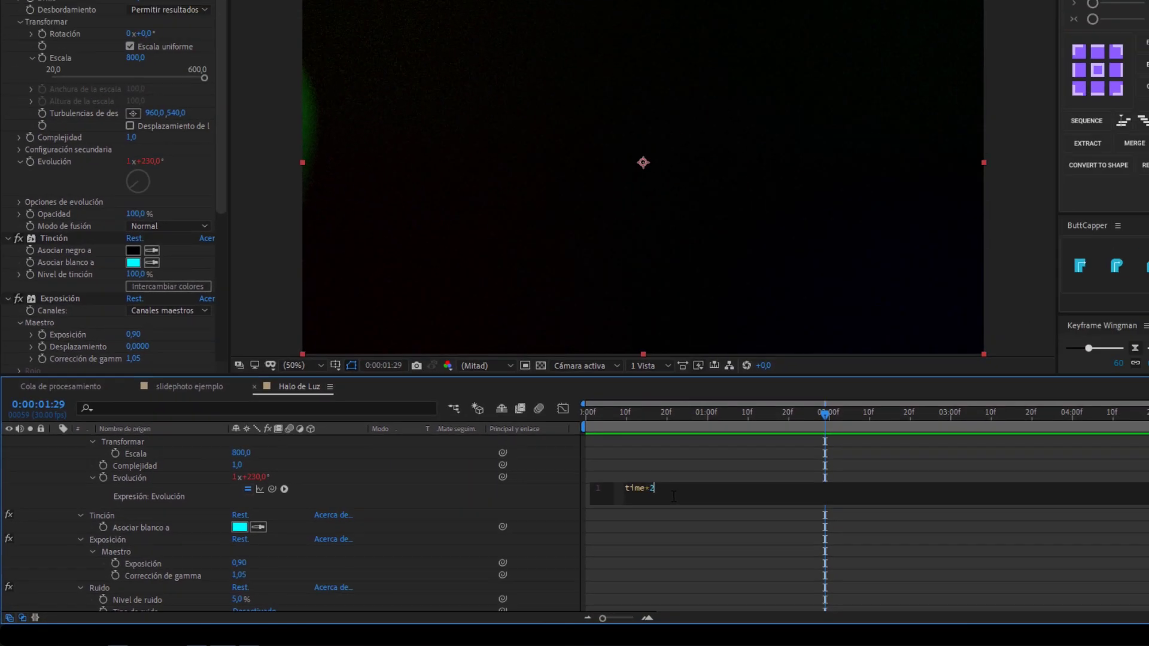
{"action": "left_click", "coordinate": [573, 491]}
{"action": "key", "text": "space"}
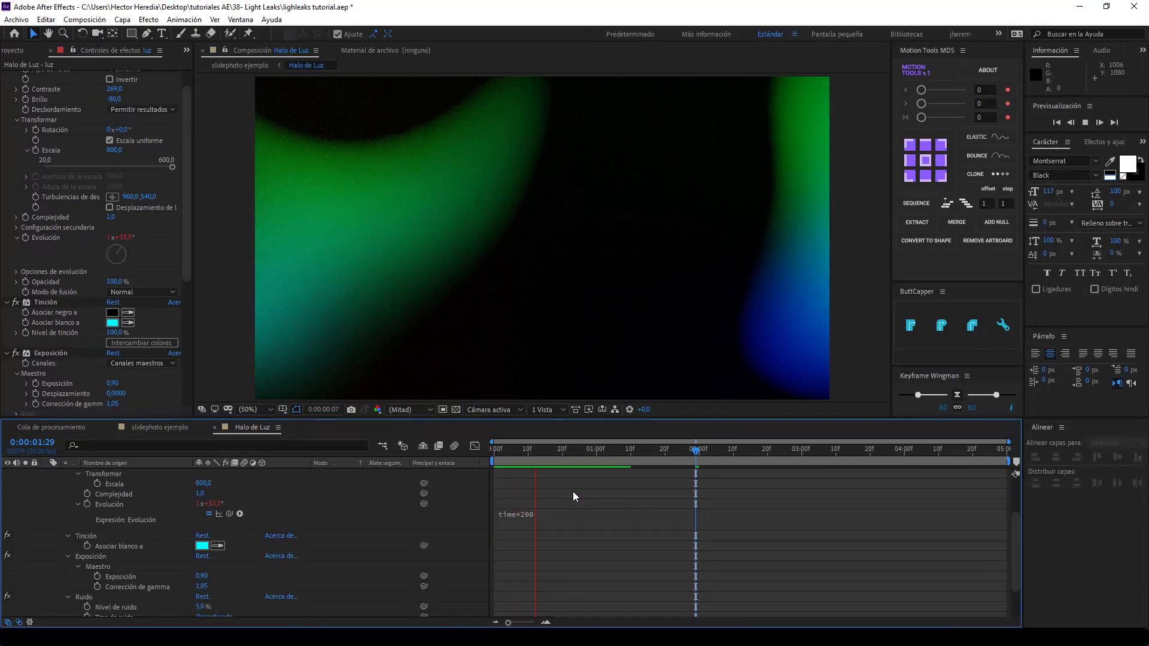
{"action": "key", "text": "u"}
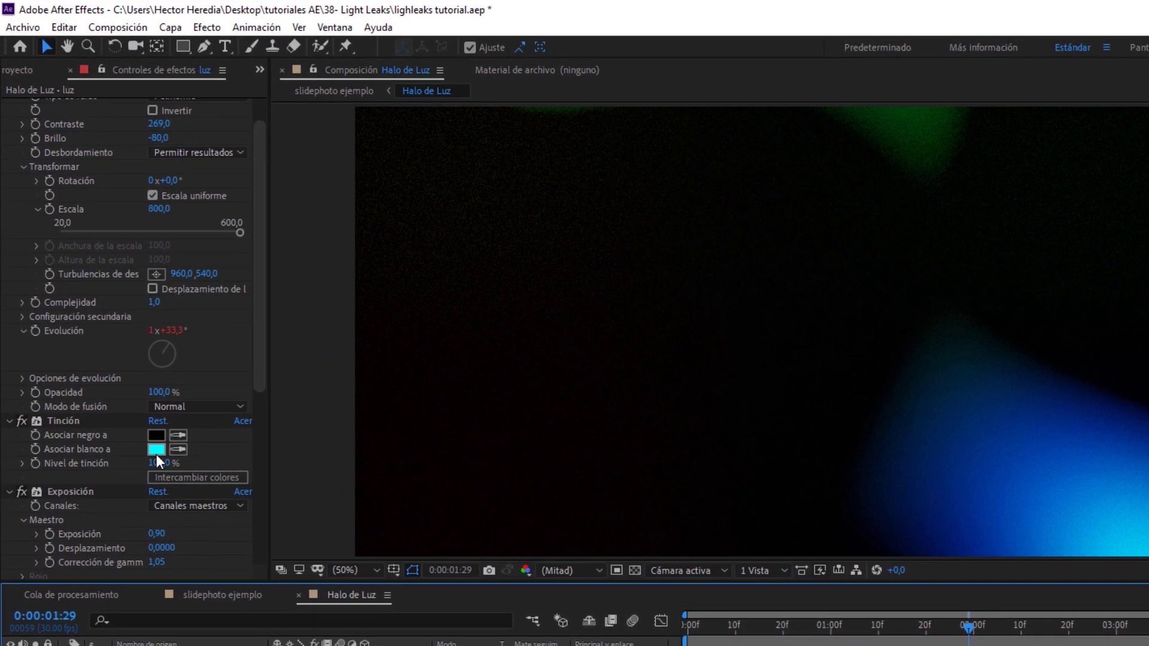
Map white to orange FF9C00 in Tinción and check the orange leak at 0:00:02:13
{"action": "left_click", "coordinate": [157, 451]}
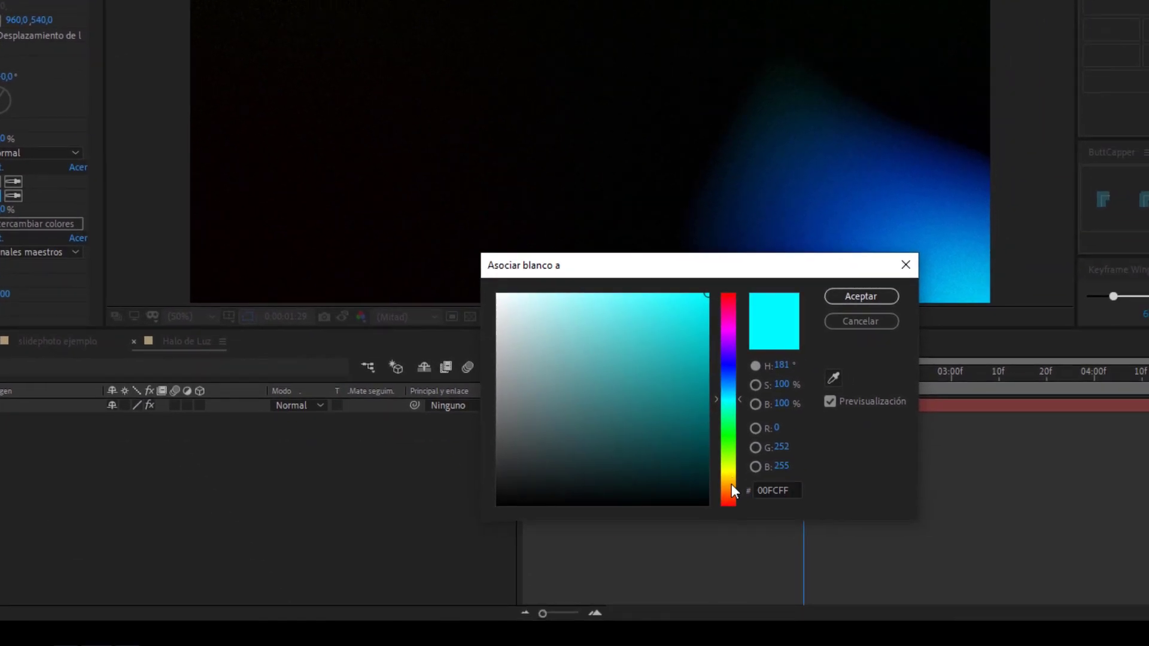
{"action": "left_click", "coordinate": [729, 484]}
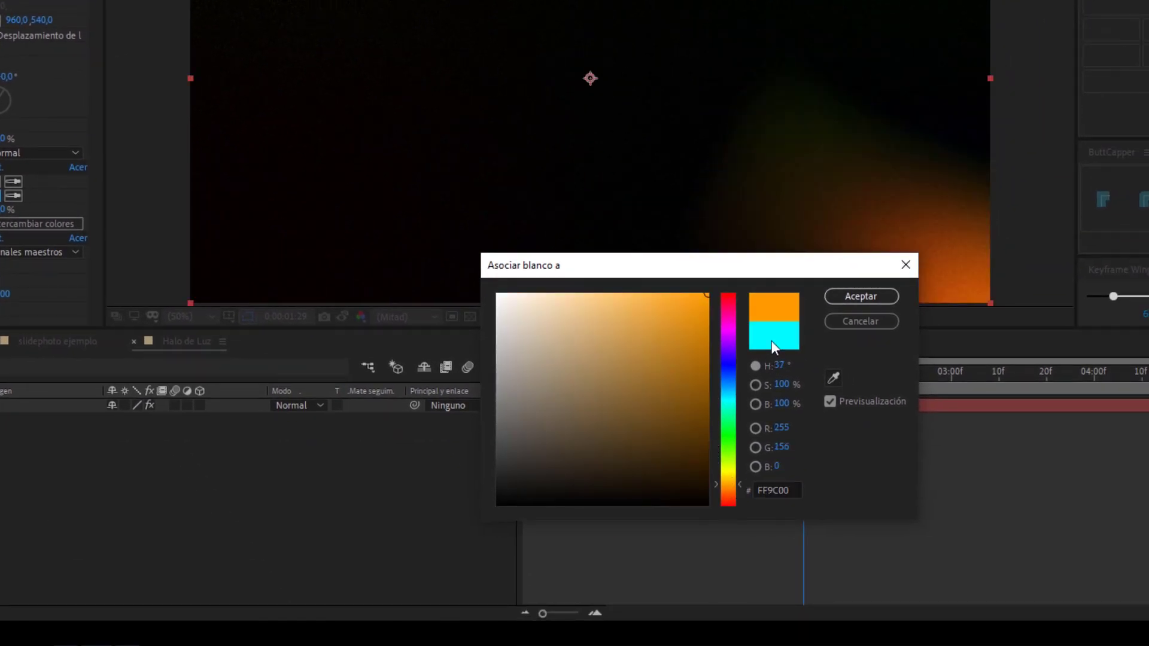
{"action": "left_click", "coordinate": [847, 297]}
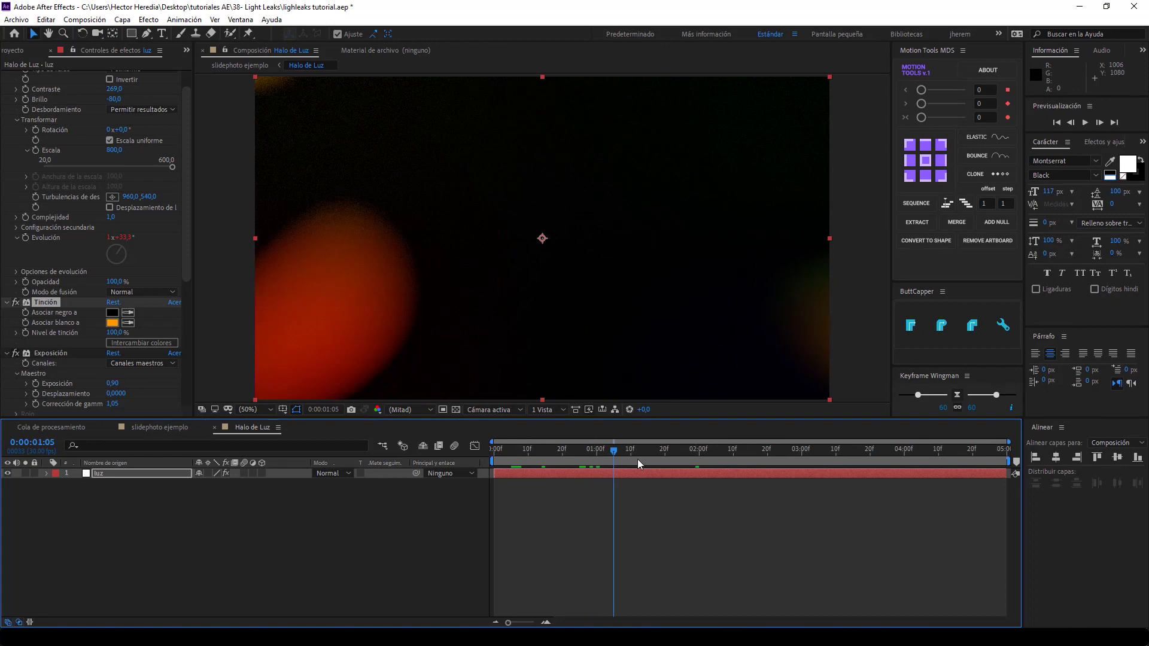
{"action": "mouse_move", "coordinate": [637, 458]}
{"action": "left_mouse_down"}
{"action": "mouse_move", "coordinate": [746, 467]}
{"action": "mouse_move", "coordinate": [634, 467]}
{"action": "left_mouse_up"}
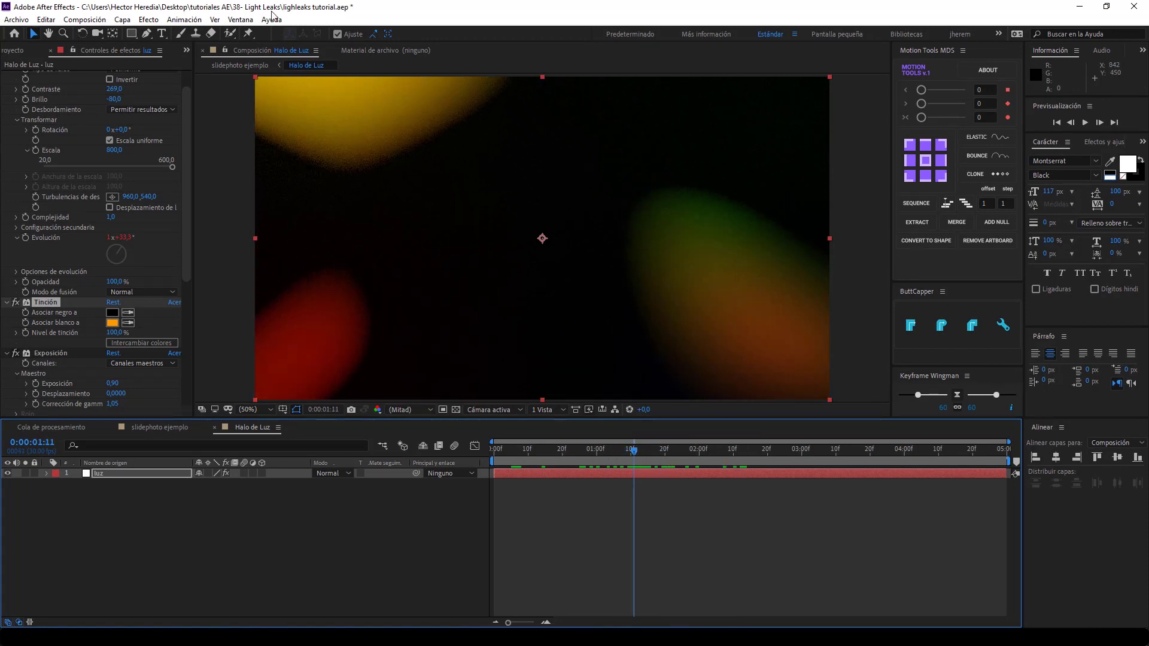
{"action": "left_click", "coordinate": [233, 66]}
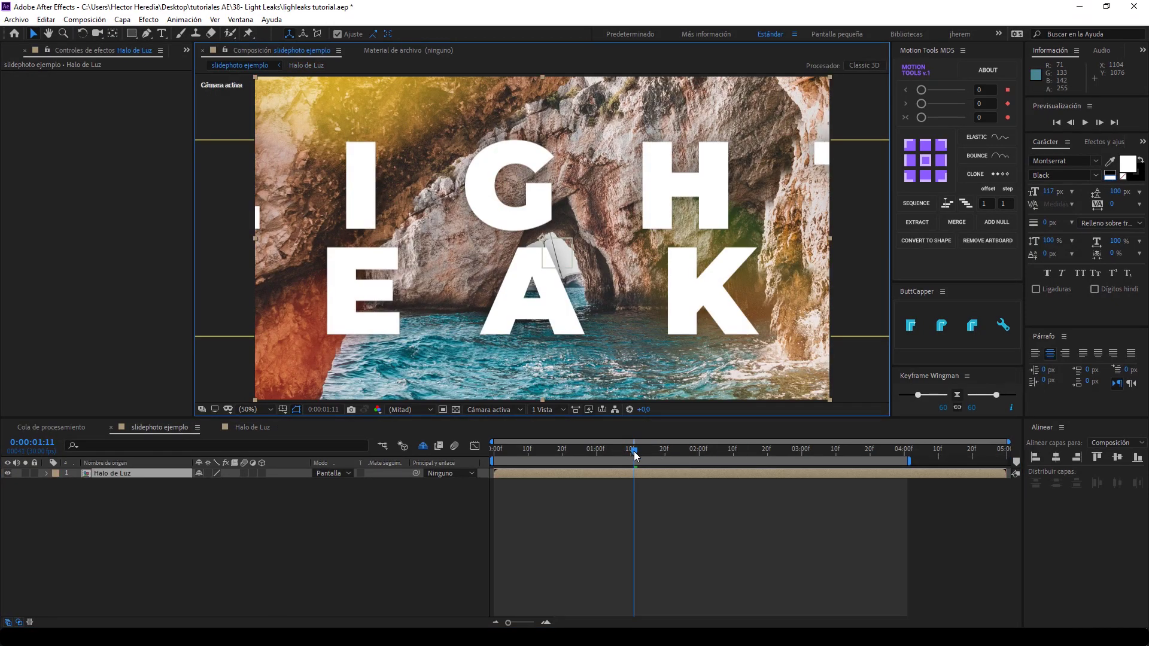
Scrub to 0:00:02:15 and play the finished orange light-leak composite
{"action": "left_click_drag", "start_coordinate": [635, 456], "coordinate": [752, 468]}
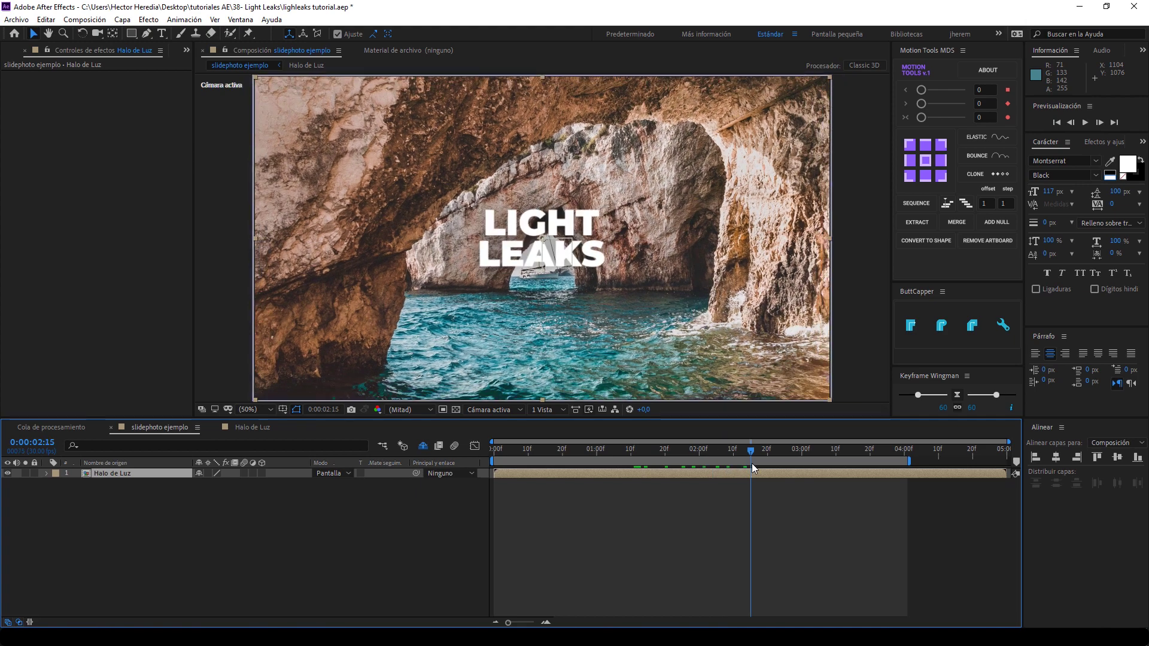
{"action": "key", "text": "space"}
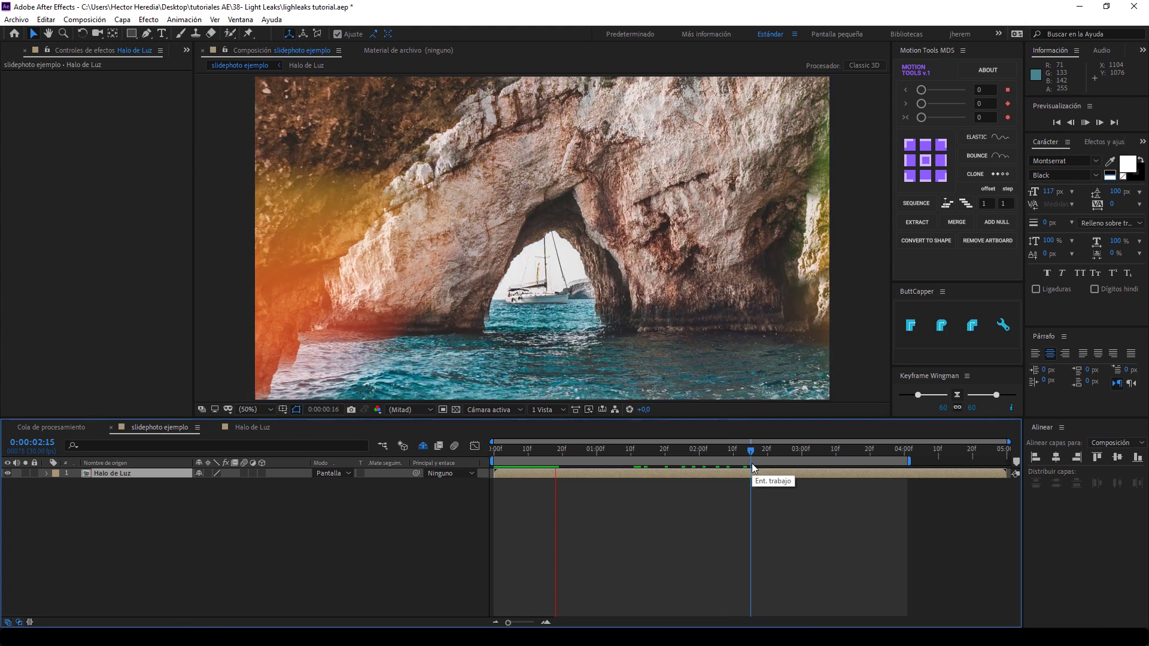